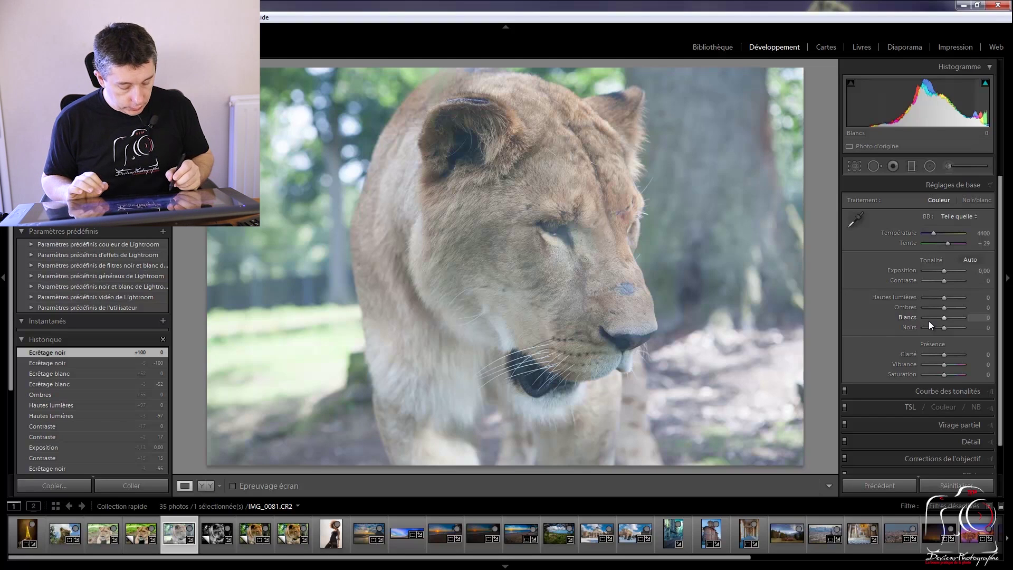
- Look at the edited Copie 2 of the lion photo, return to IMG_0081.CR2 and set its white balance to Auto
{"action": "left_click", "coordinate": [257, 518]}
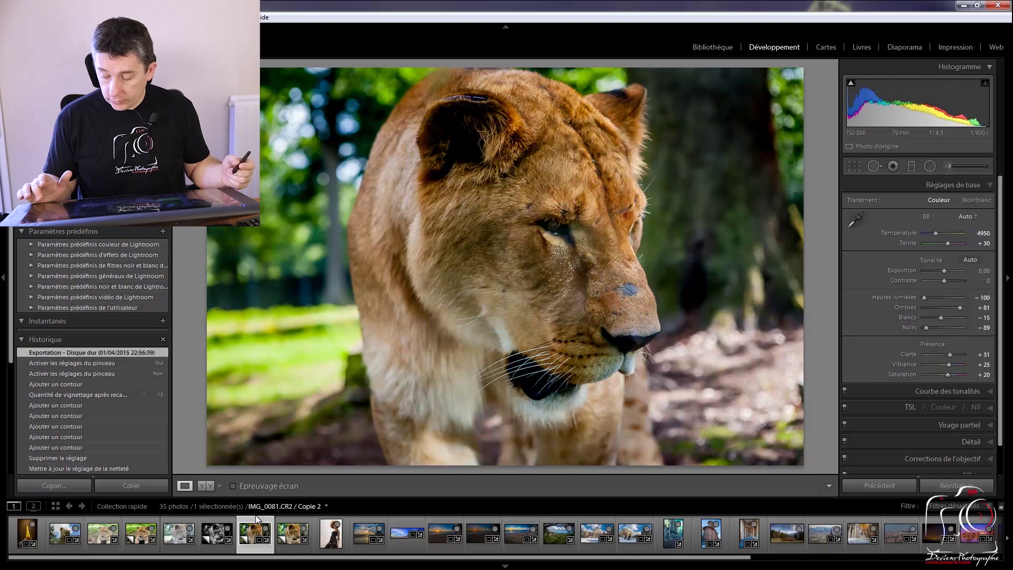
{"action": "left_click", "coordinate": [186, 535]}
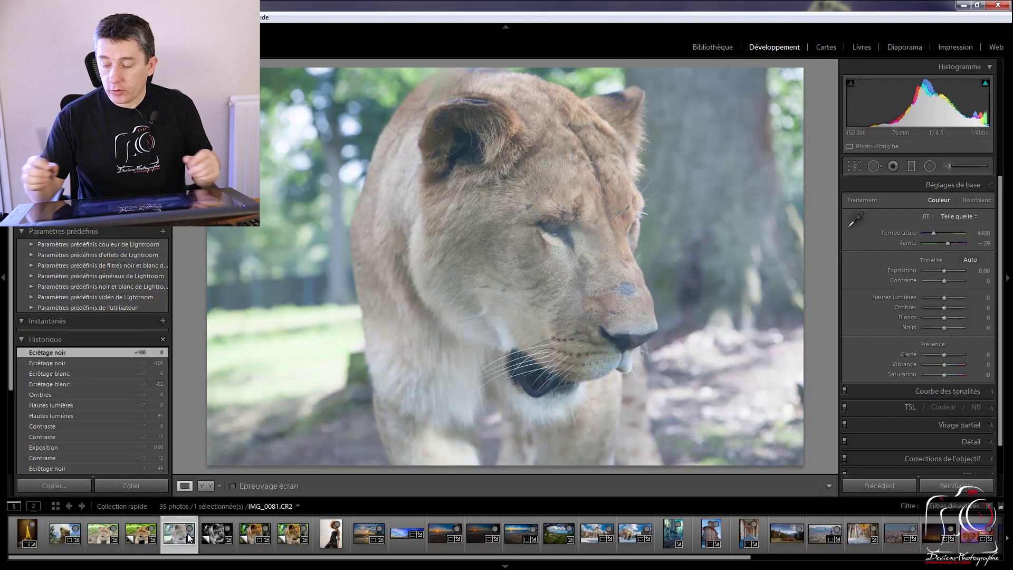
{"action": "left_click", "coordinate": [967, 213]}
{"action": "left_click", "coordinate": [940, 240]}
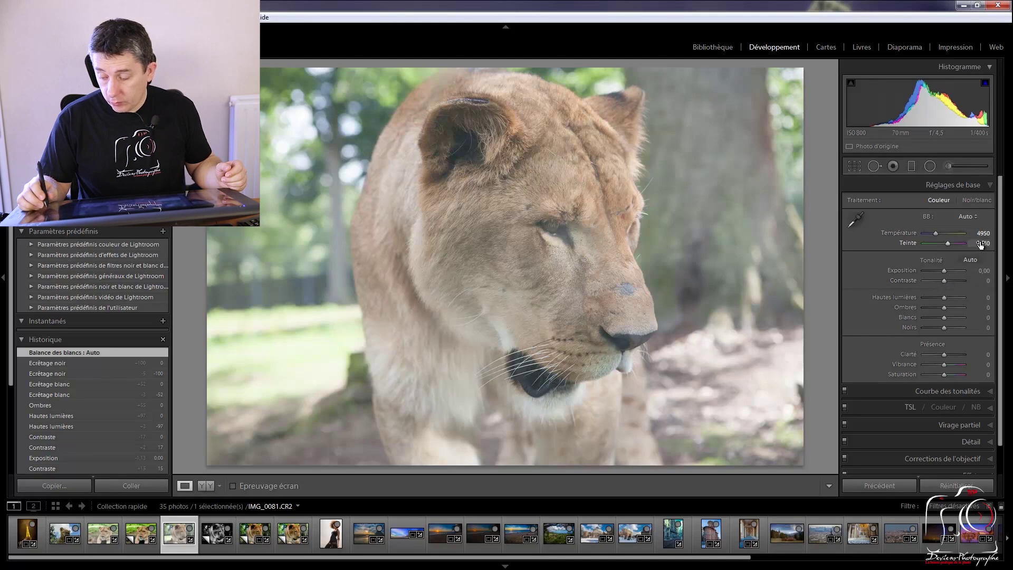
- Try a different temperature, restore the Auto white balance, and sample the lion's pale chest fur with the white balance selector
{"action": "left_click", "coordinate": [935, 233]}
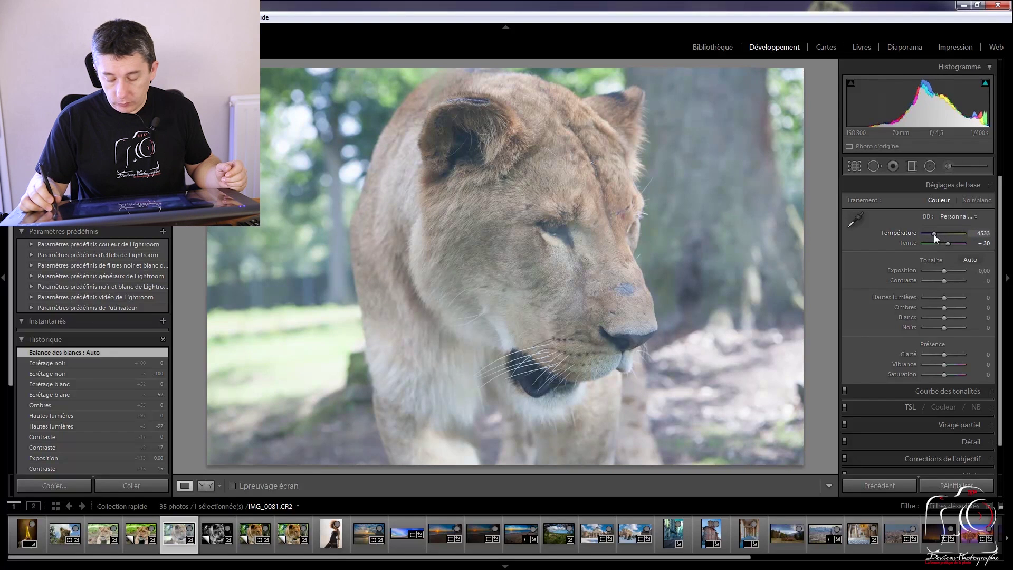
{"action": "left_click", "coordinate": [959, 219]}
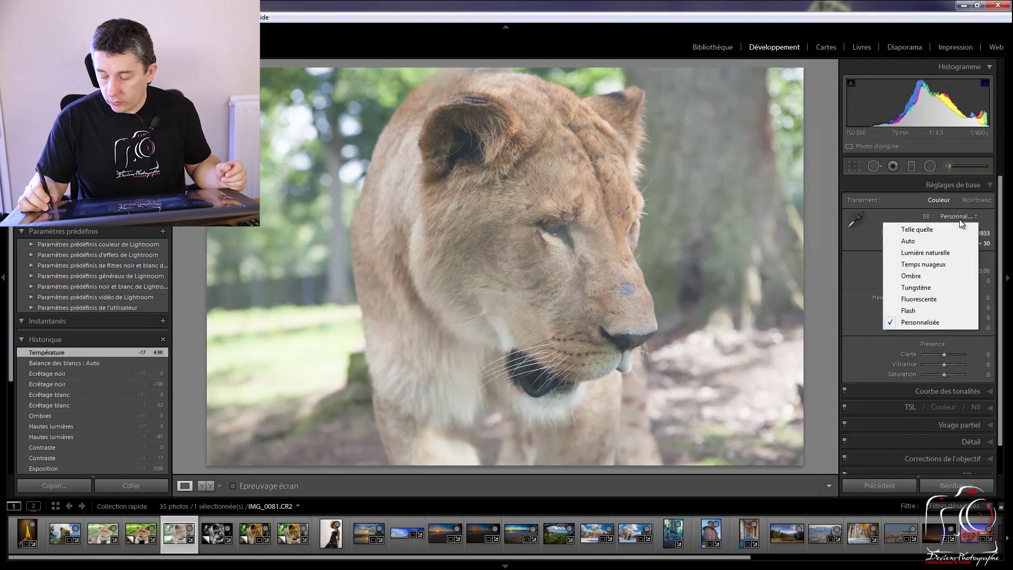
{"action": "left_click", "coordinate": [942, 241]}
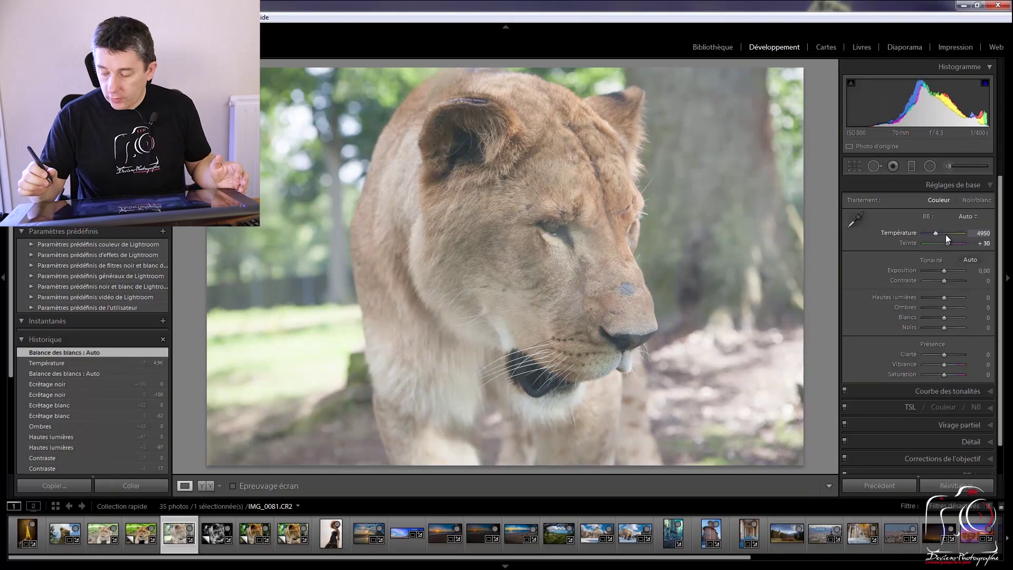
{"action": "left_click", "coordinate": [857, 219]}
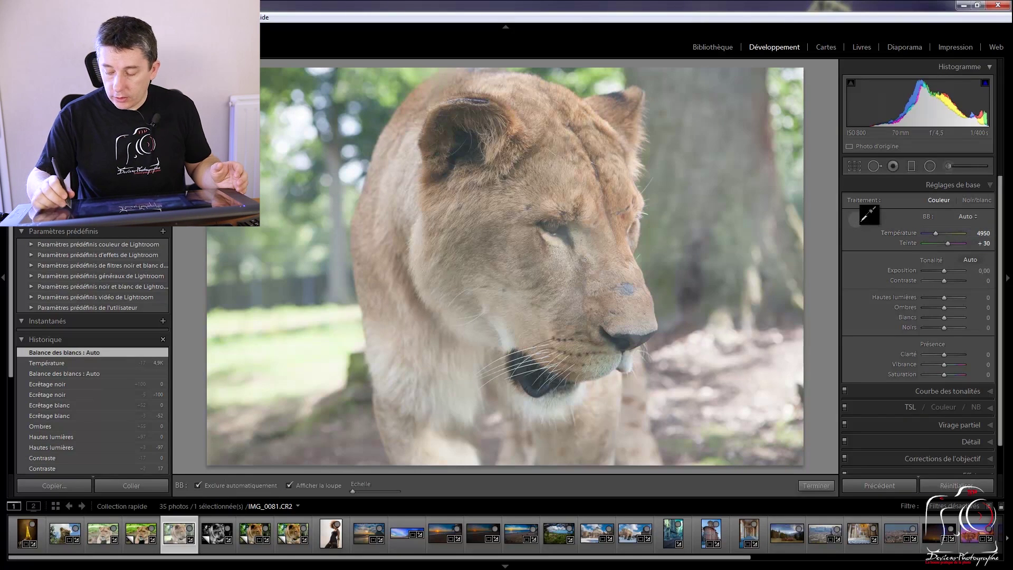
{"action": "left_click", "coordinate": [404, 390]}
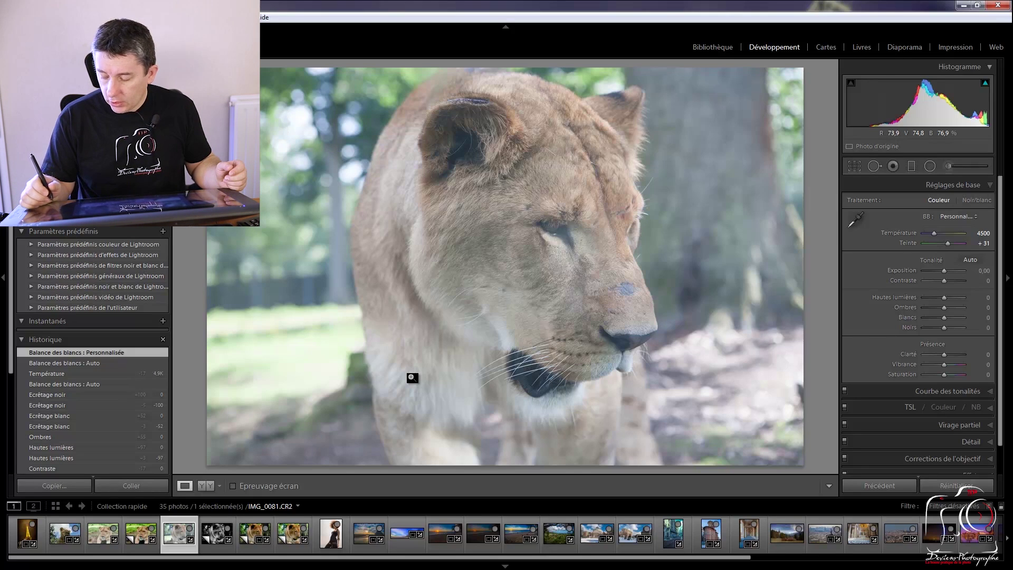
- Set Hautes lumières to −100, Ombres to +76, Blancs to −20 and Noirs to −87
{"action": "mouse_move", "coordinate": [945, 299]}
{"action": "left_mouse_down"}
{"action": "mouse_move", "coordinate": [917, 300]}
{"action": "mouse_move", "coordinate": [956, 307]}
{"action": "left_mouse_up"}
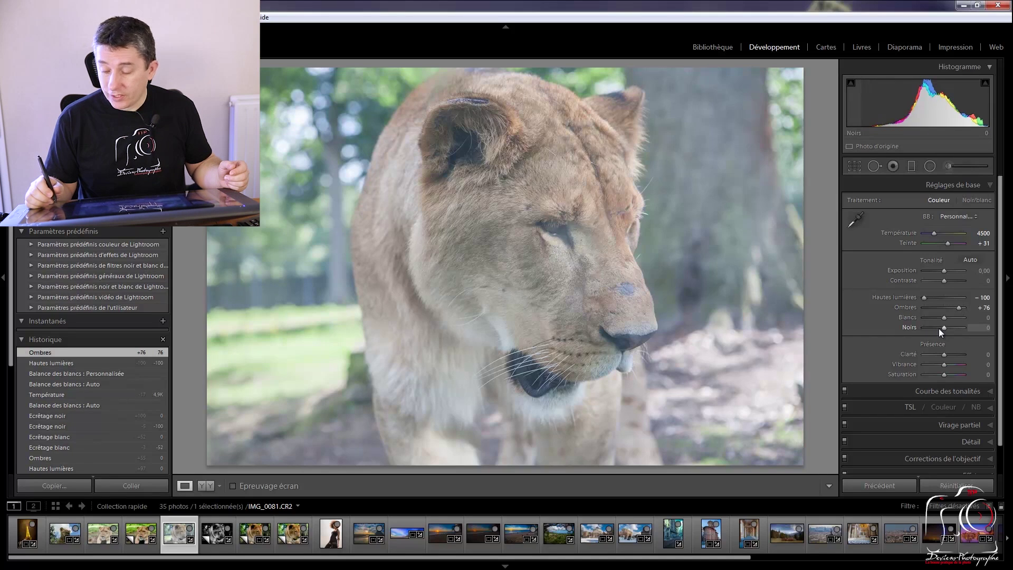
{"action": "mouse_move", "coordinate": [944, 317]}
{"action": "left_mouse_down"}
{"action": "mouse_move", "coordinate": [925, 318]}
{"action": "mouse_move", "coordinate": [946, 317]}
{"action": "mouse_move", "coordinate": [939, 309]}
{"action": "left_mouse_up"}
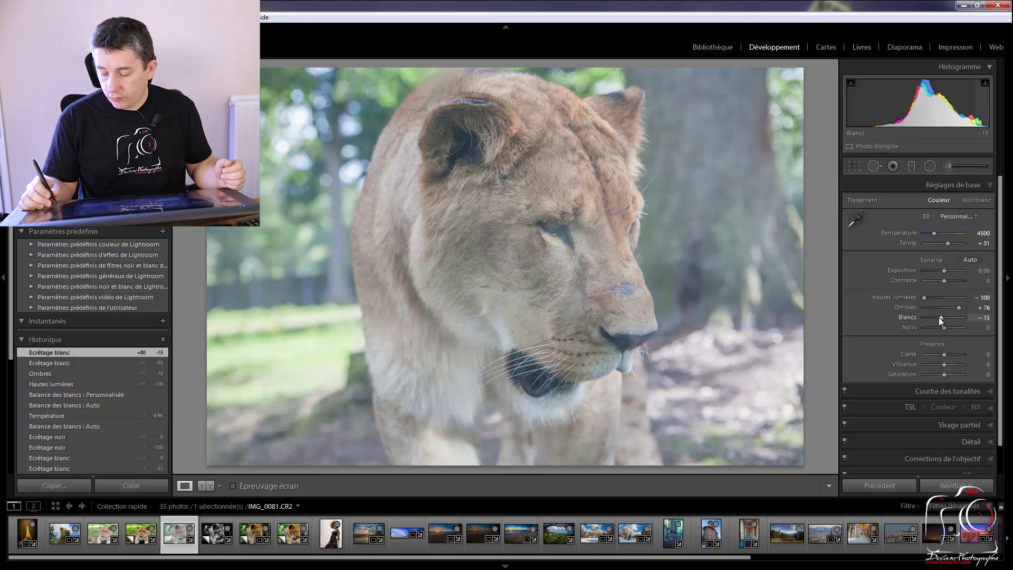
{"action": "mouse_move", "coordinate": [939, 318]}
{"action": "left_mouse_down"}
{"action": "mouse_move", "coordinate": [917, 316]}
{"action": "mouse_move", "coordinate": [939, 310]}
{"action": "left_mouse_up"}
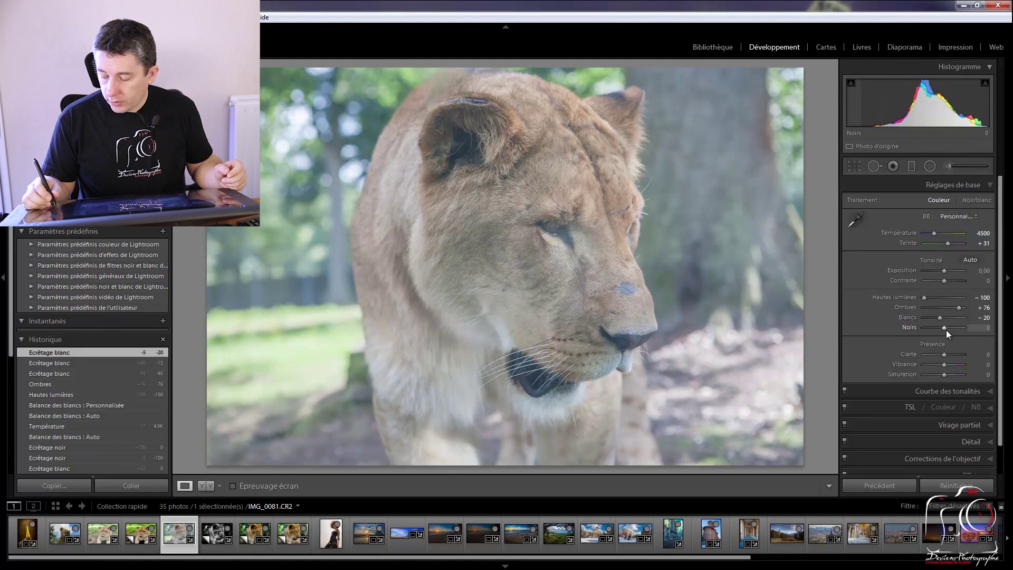
{"action": "mouse_move", "coordinate": [944, 327]}
{"action": "left_mouse_down"}
{"action": "mouse_move", "coordinate": [945, 318]}
{"action": "mouse_move", "coordinate": [927, 320]}
{"action": "left_mouse_up"}
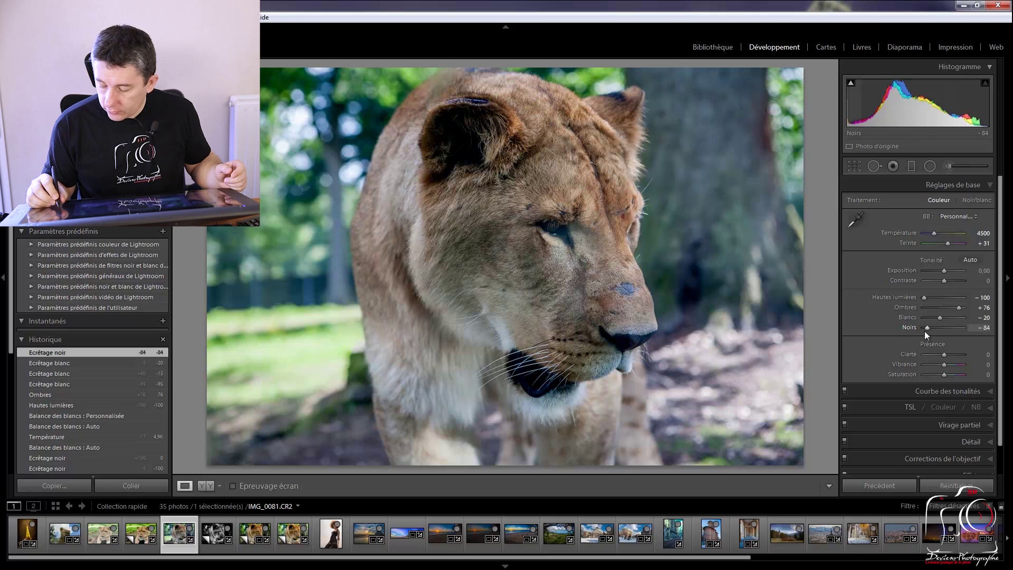
{"action": "left_click_drag", "start_coordinate": [927, 328], "coordinate": [926, 329]}
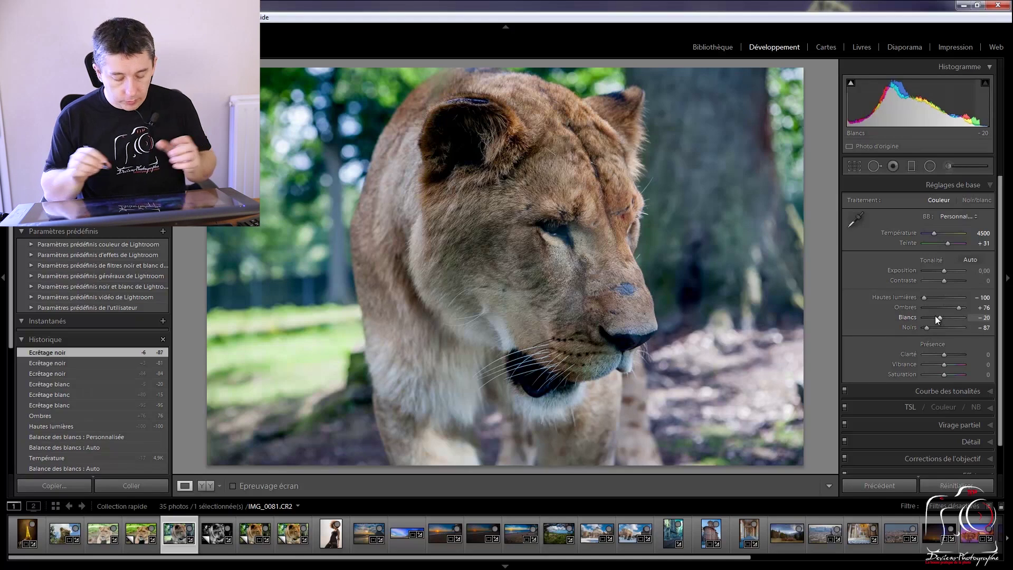
- Compare the photo before and after, and set Clarté to +39, Vibrance to +33, Saturation to +31 and Température to 4933
{"action": "left_click", "coordinate": [206, 486]}
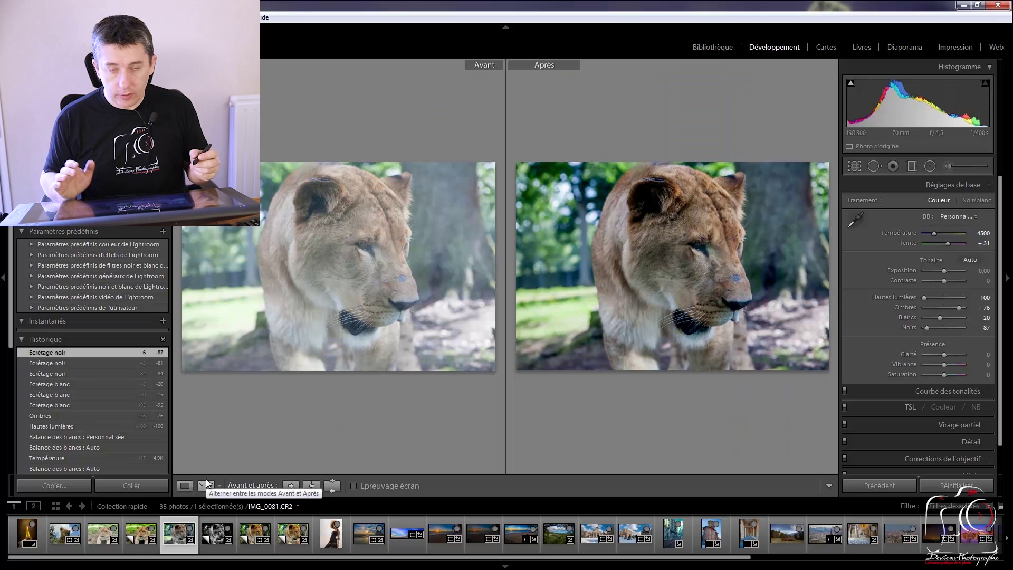
{"action": "left_click", "coordinate": [184, 486]}
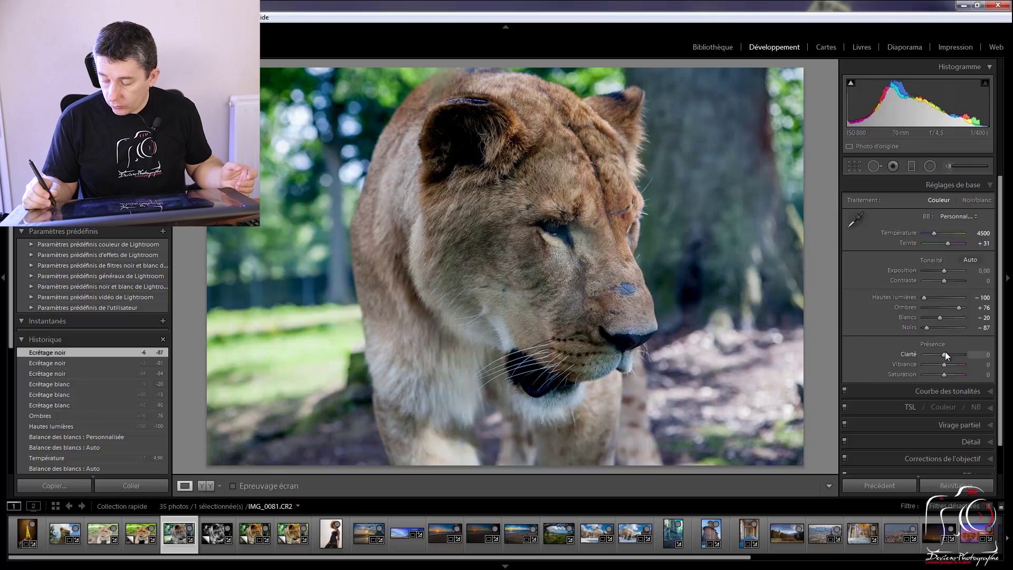
{"action": "left_click_drag", "start_coordinate": [946, 355], "coordinate": [949, 374]}
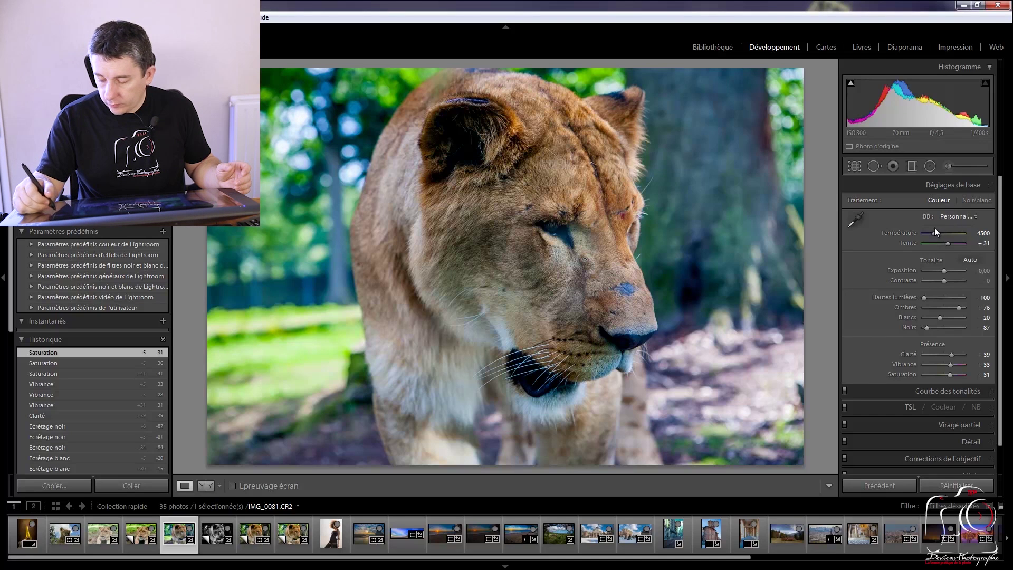
{"action": "left_click_drag", "start_coordinate": [936, 229], "coordinate": [936, 232]}
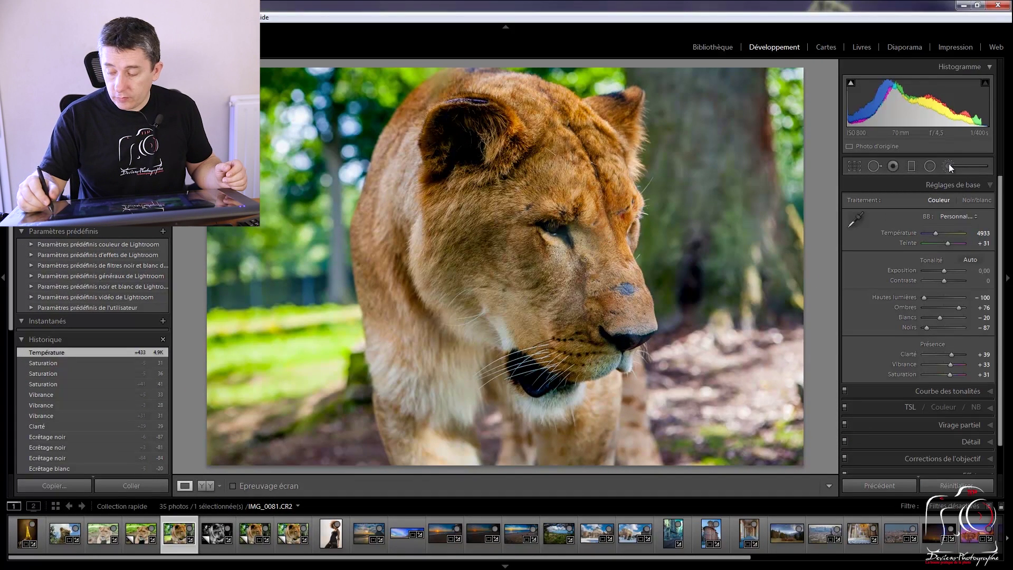
- Paint with the adjustment brush at Exposition −0,97 beside the lion's eye, toggling the edit pin display
{"action": "left_click", "coordinate": [949, 165]}
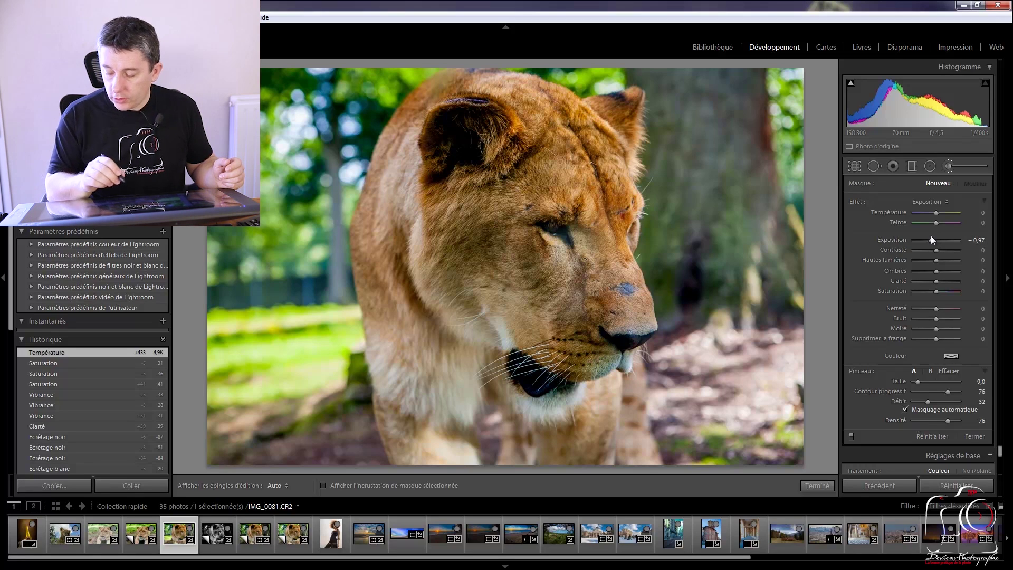
{"action": "key", "text": "h"}
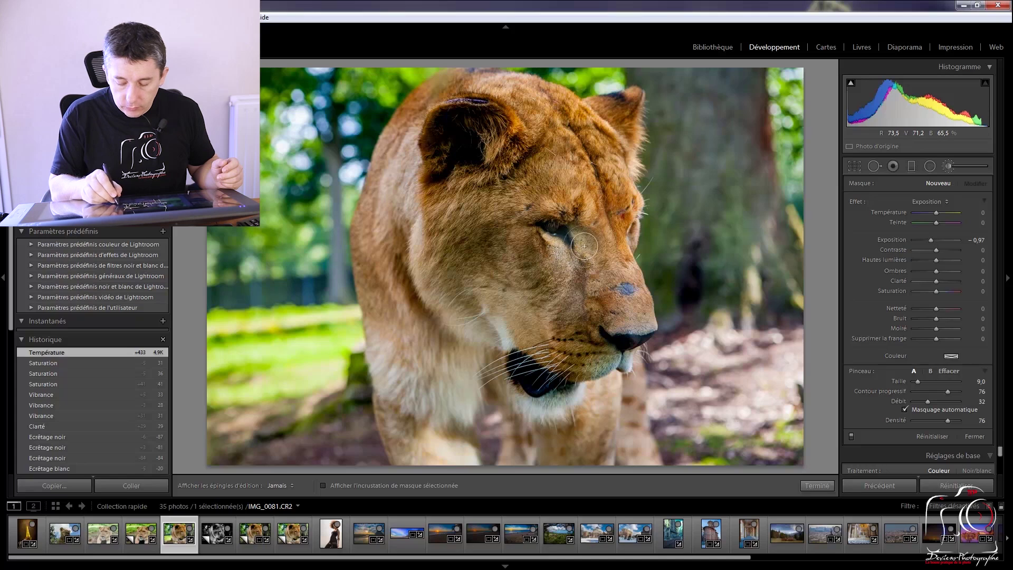
{"action": "mouse_move", "coordinate": [590, 243]}
{"action": "left_mouse_down"}
{"action": "mouse_move", "coordinate": [567, 256]}
{"action": "mouse_move", "coordinate": [583, 259]}
{"action": "mouse_move", "coordinate": [592, 227]}
{"action": "left_mouse_up"}
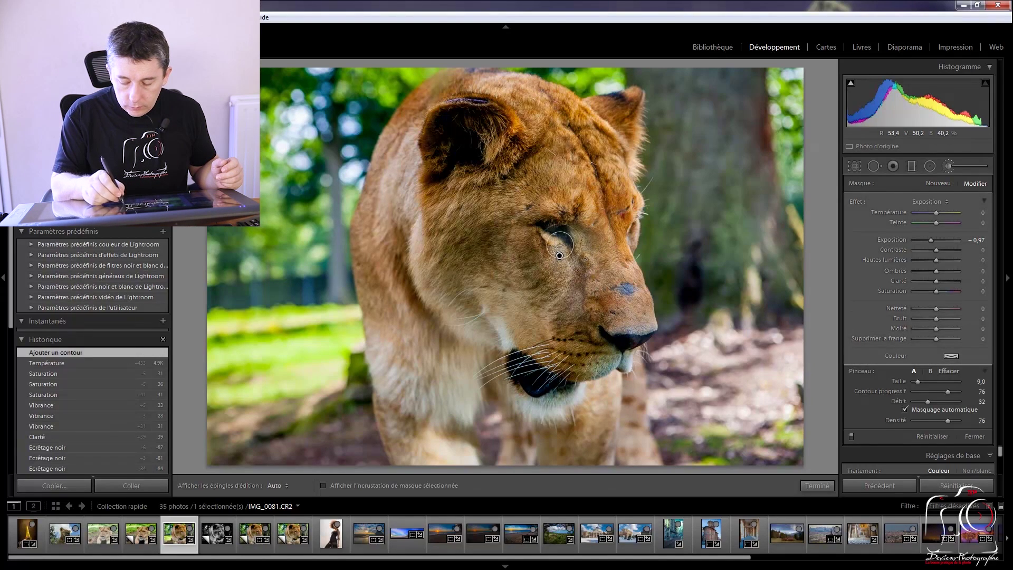
{"action": "key", "text": "h"}
{"action": "key", "text": "h"}
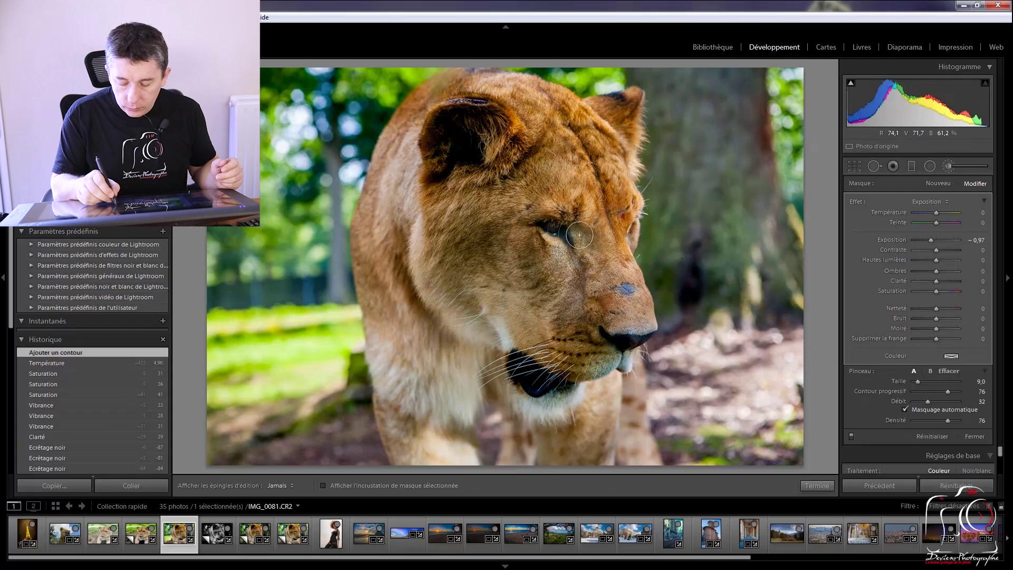
- Extend the brush mask around the lion's eye at Exposition −0,91, checking it with the mask overlay and hiding the overlay
{"action": "left_click", "coordinate": [583, 244]}
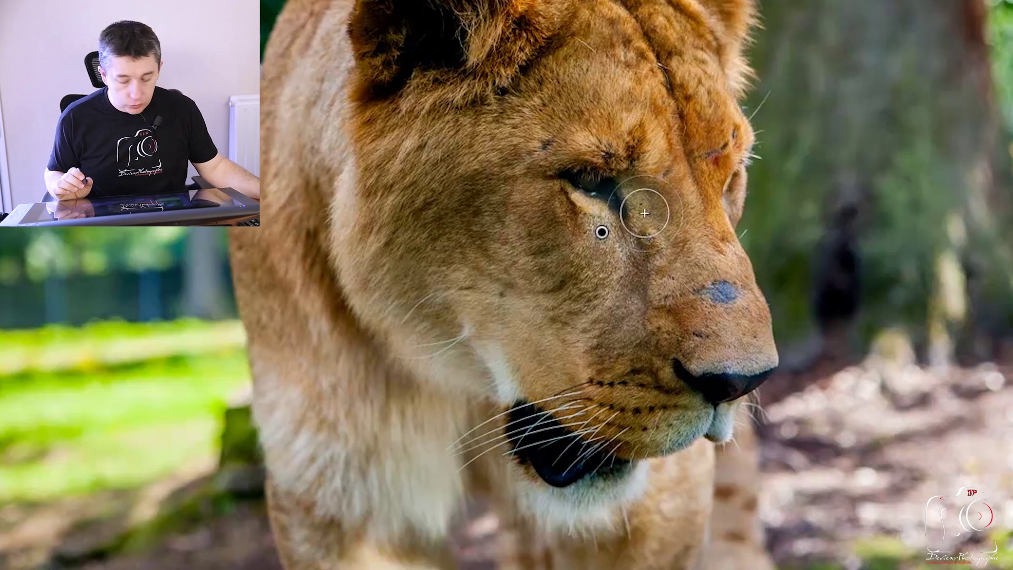
{"action": "left_click", "coordinate": [645, 213]}
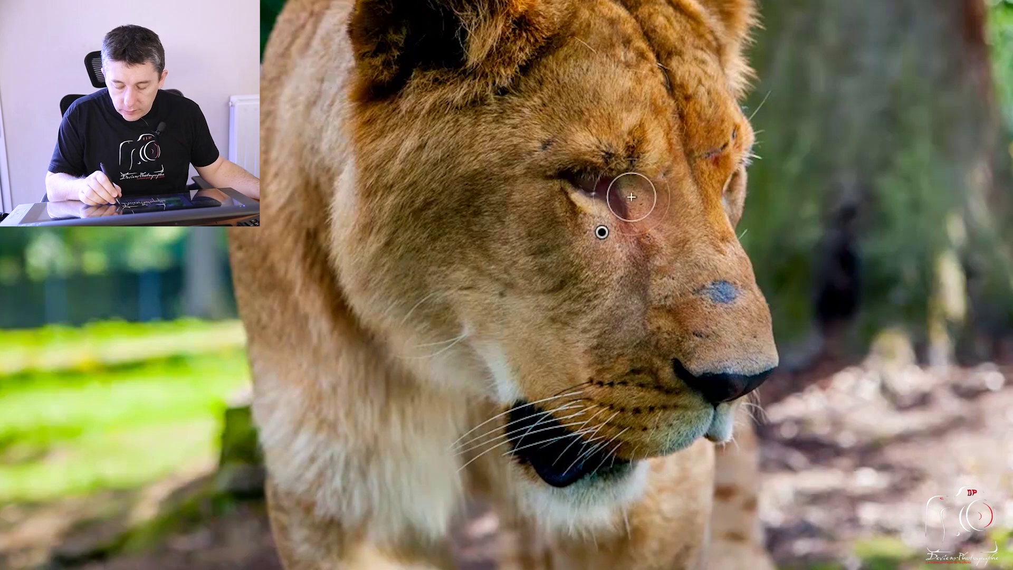
{"action": "mouse_move", "coordinate": [612, 204]}
{"action": "left_mouse_down"}
{"action": "mouse_move", "coordinate": [621, 215]}
{"action": "mouse_move", "coordinate": [583, 230]}
{"action": "mouse_move", "coordinate": [674, 197]}
{"action": "mouse_move", "coordinate": [596, 234]}
{"action": "mouse_move", "coordinate": [635, 242]}
{"action": "mouse_move", "coordinate": [588, 220]}
{"action": "mouse_move", "coordinate": [636, 223]}
{"action": "mouse_move", "coordinate": [663, 207]}
{"action": "mouse_move", "coordinate": [596, 227]}
{"action": "left_mouse_up"}
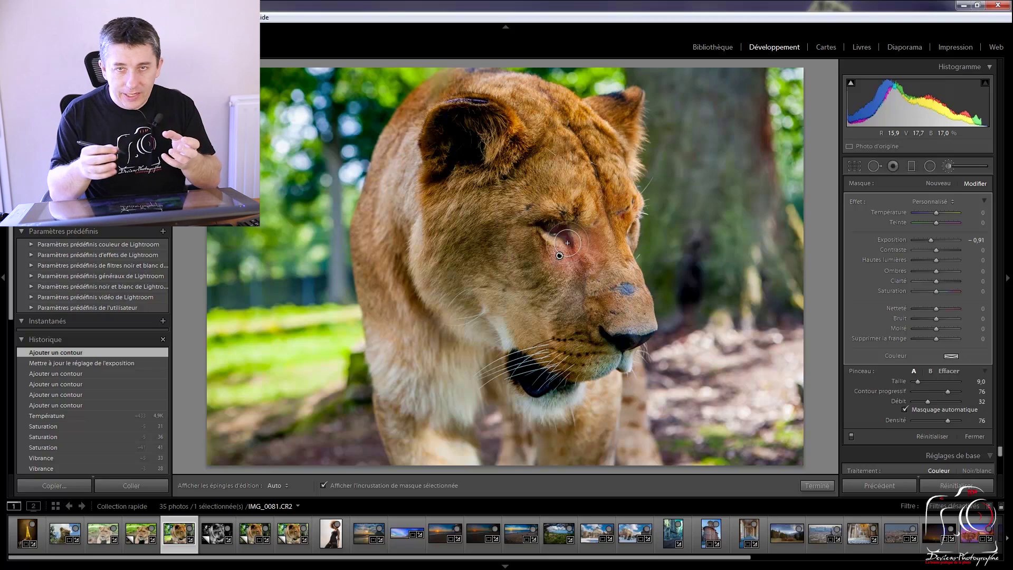
{"action": "key", "text": "o"}
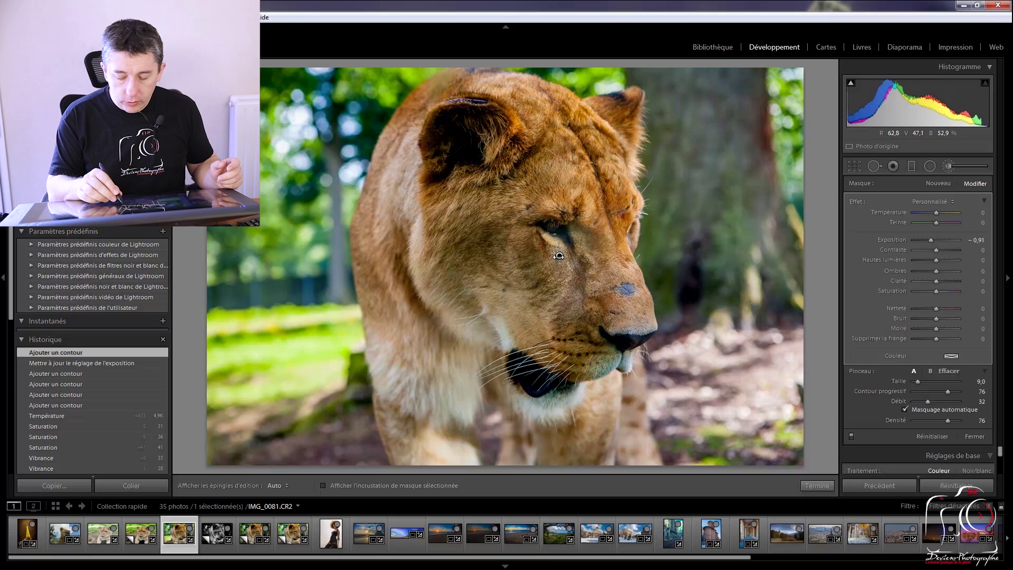
- Try the Toujours and Sélectionné display modes for the edit pins and return the setting to Auto
{"action": "mouse_move", "coordinate": [559, 256]}
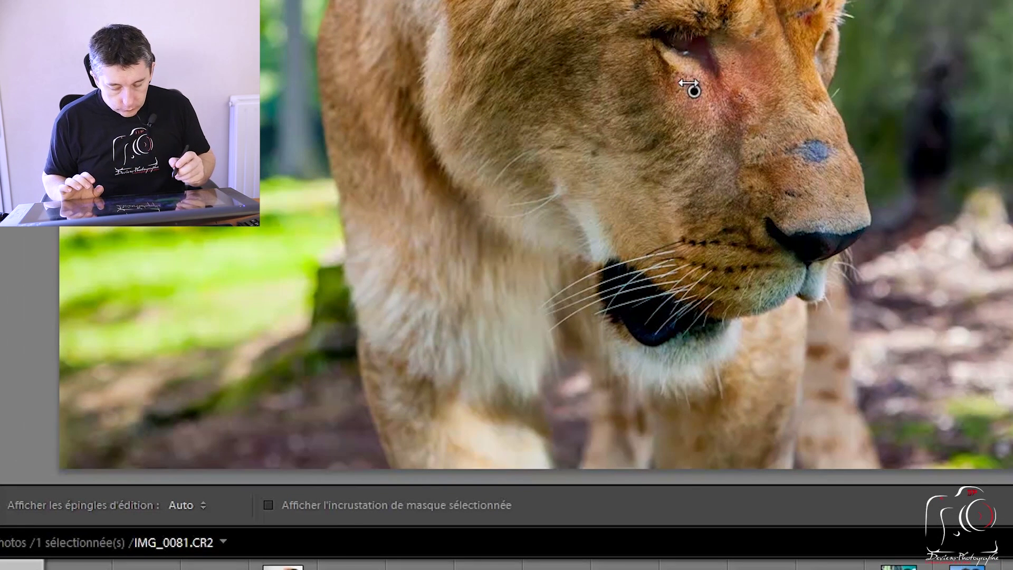
{"action": "left_click", "coordinate": [182, 505]}
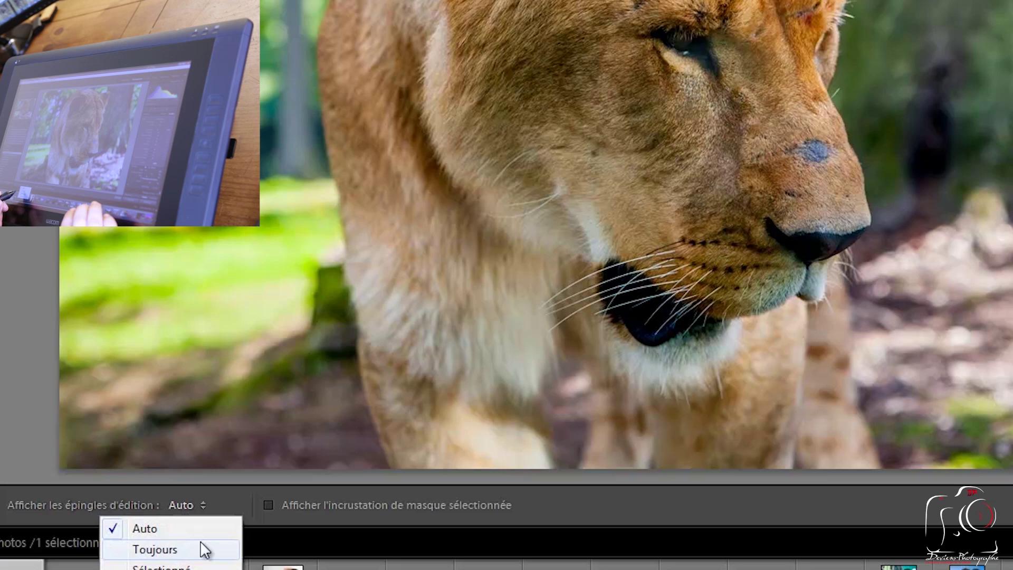
{"action": "left_click", "coordinate": [135, 529]}
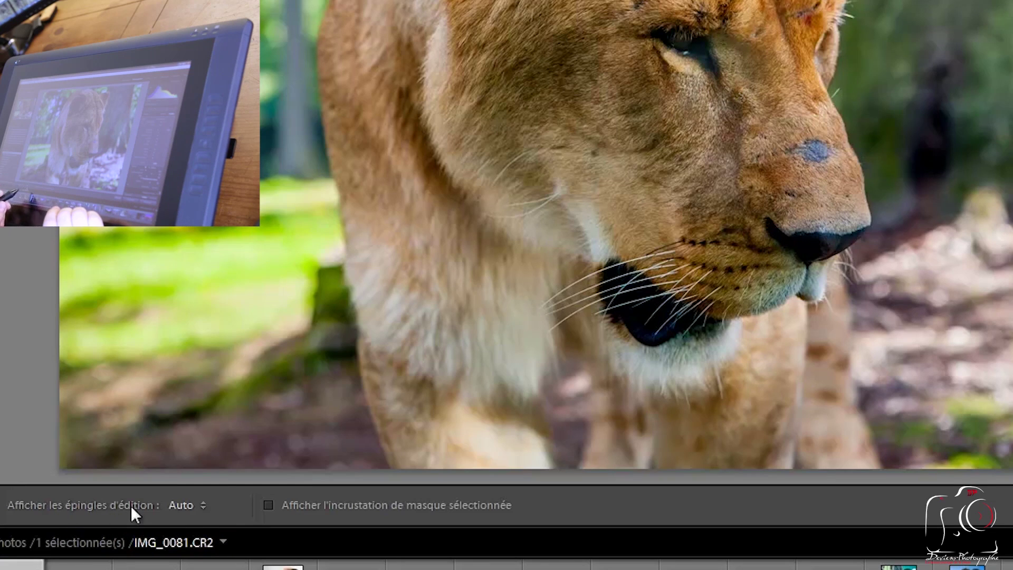
{"action": "left_click", "coordinate": [191, 504]}
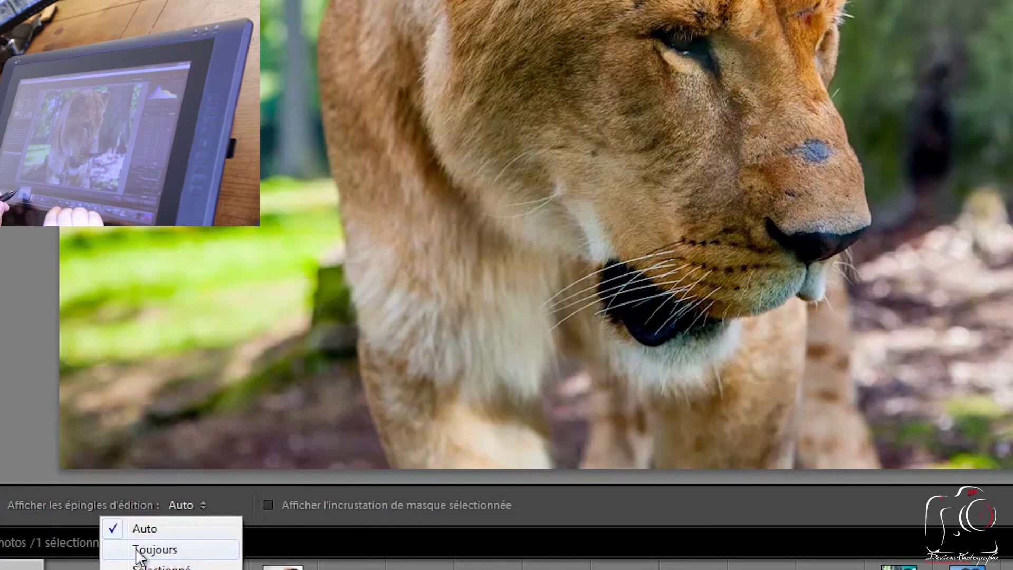
{"action": "left_click", "coordinate": [138, 551]}
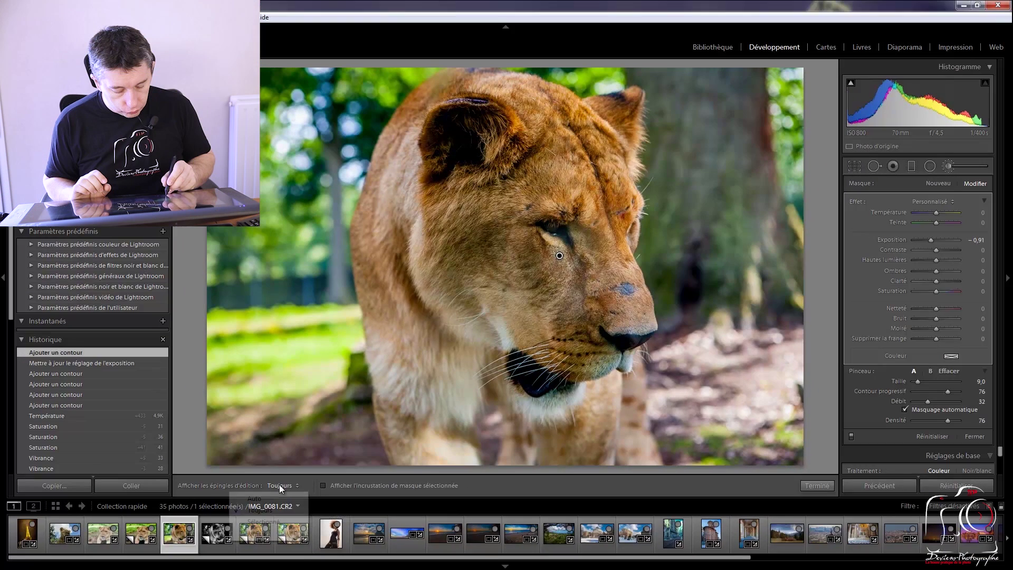
{"action": "left_click", "coordinate": [190, 503]}
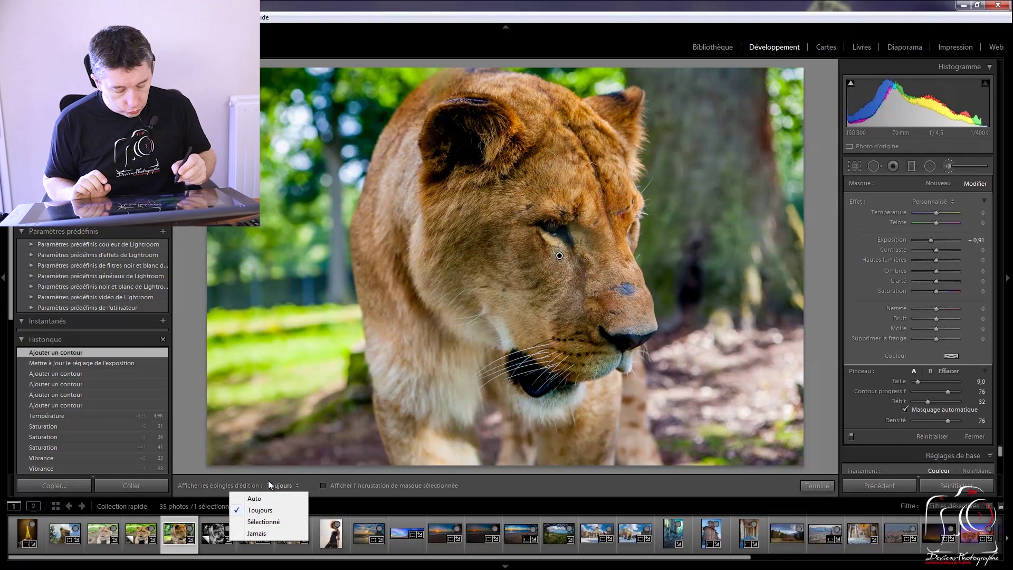
{"action": "left_click", "coordinate": [263, 522]}
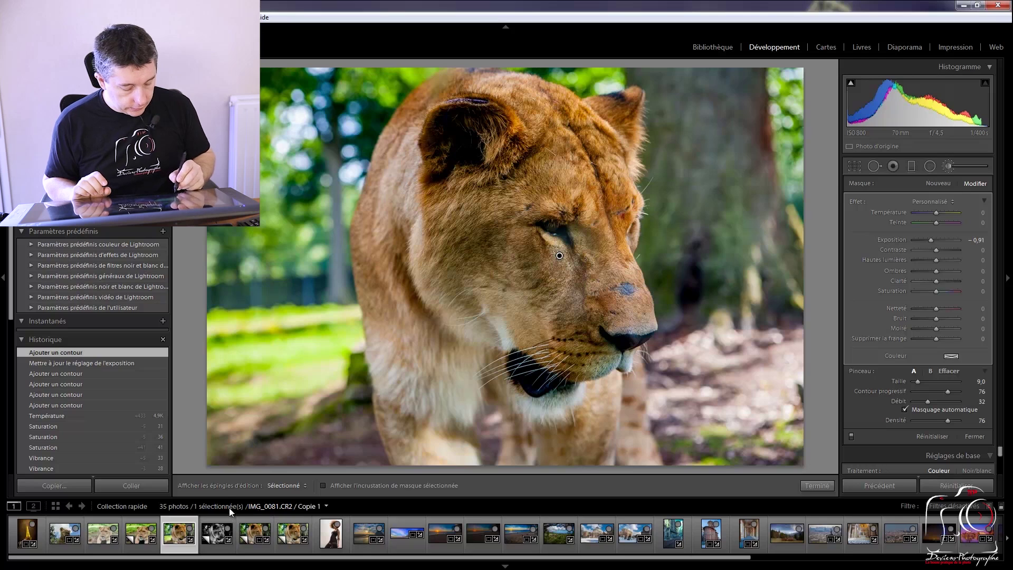
{"action": "left_click", "coordinate": [287, 485]}
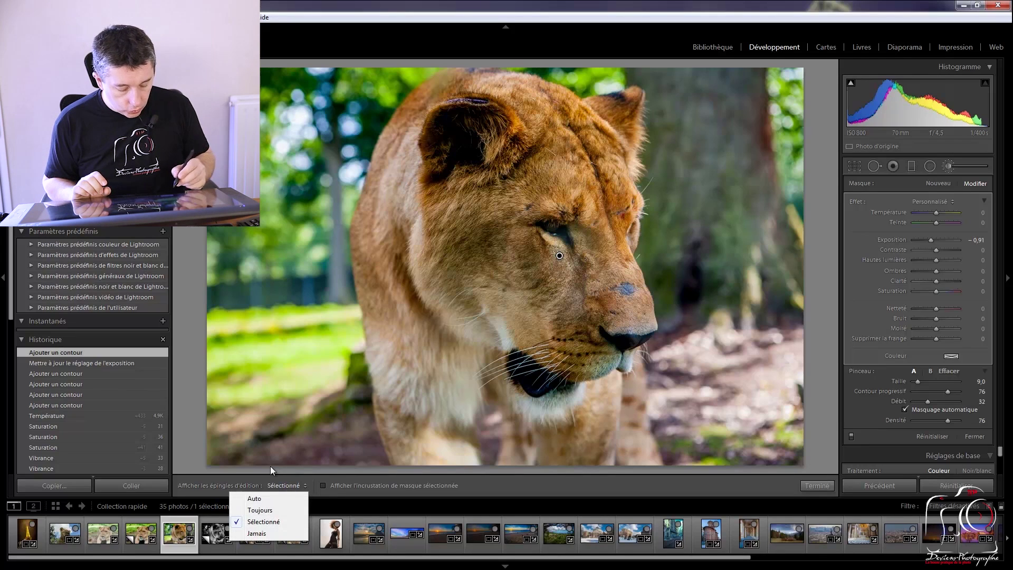
{"action": "left_click", "coordinate": [250, 497]}
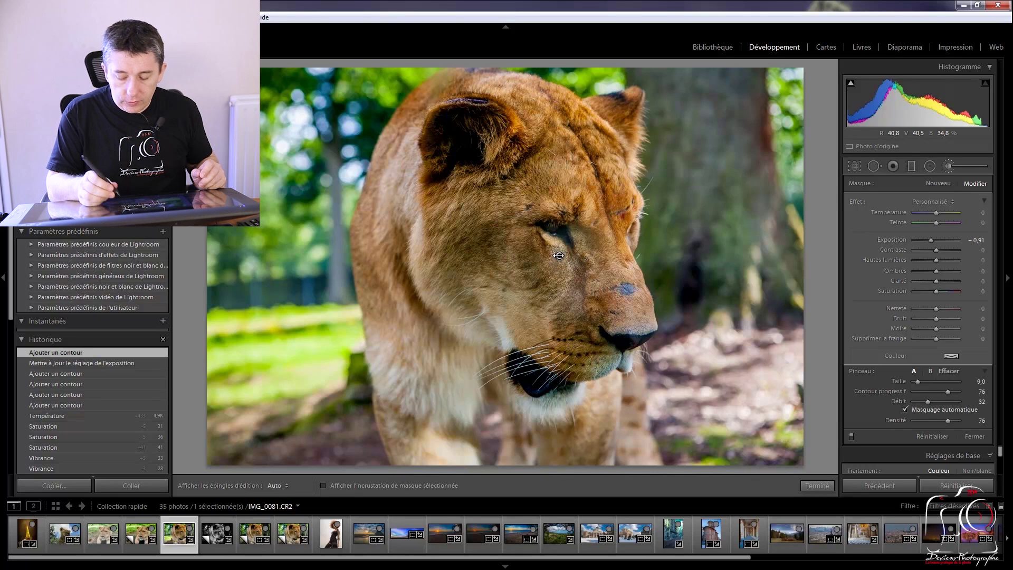
- Extend the current brush mask onto the tree trunk, then add a separate trunk mask at Exposition −0,97 and reselect the eye mask
{"action": "left_click_drag", "start_coordinate": [705, 188], "coordinate": [708, 185]}
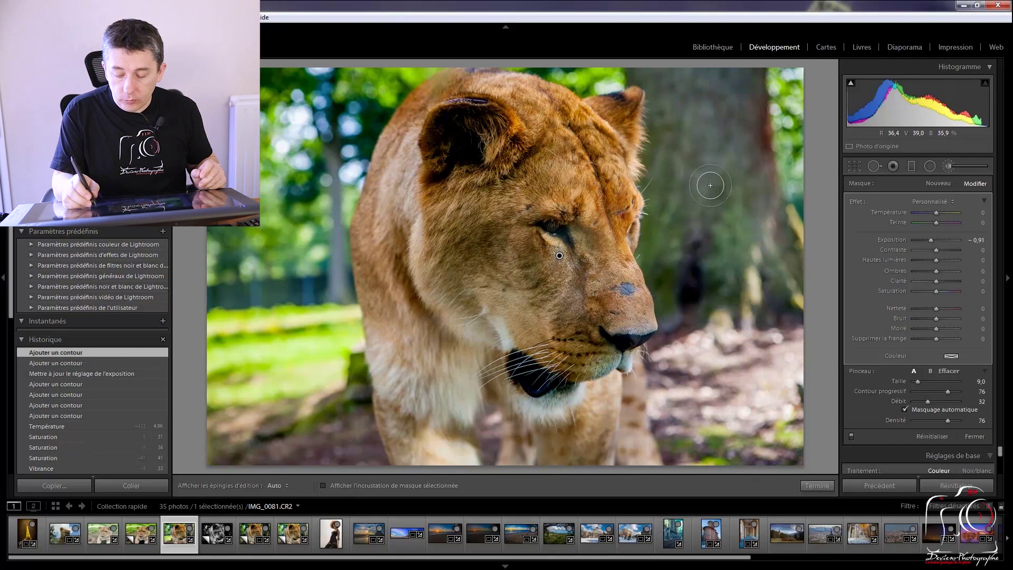
{"action": "left_click", "coordinate": [938, 183]}
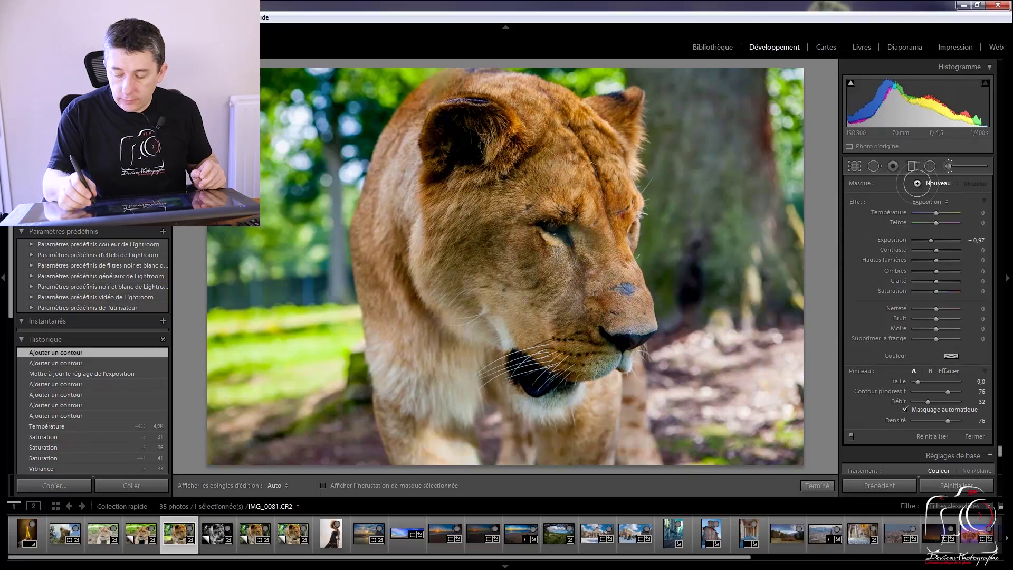
{"action": "left_click", "coordinate": [713, 161]}
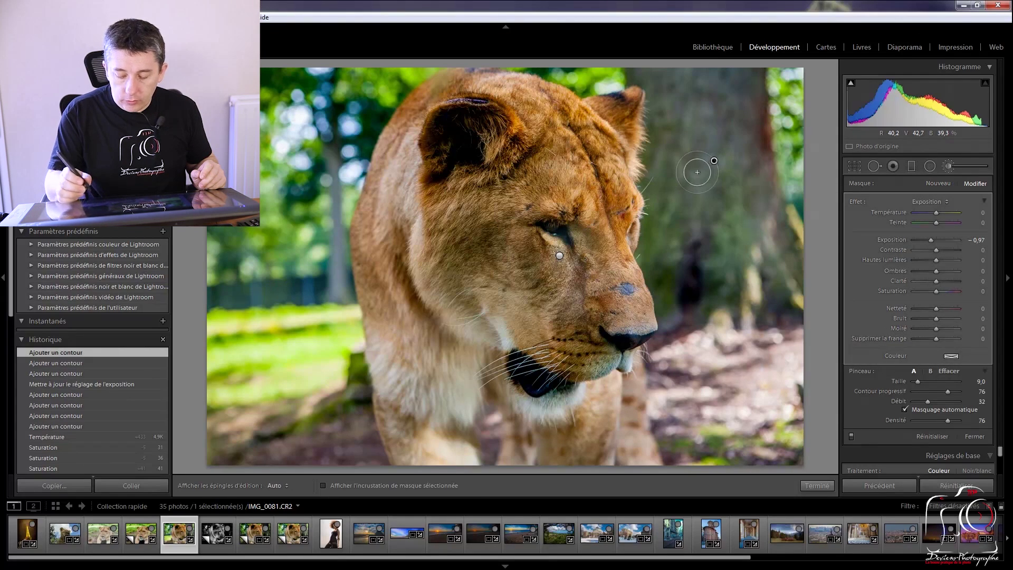
{"action": "left_click", "coordinate": [558, 257]}
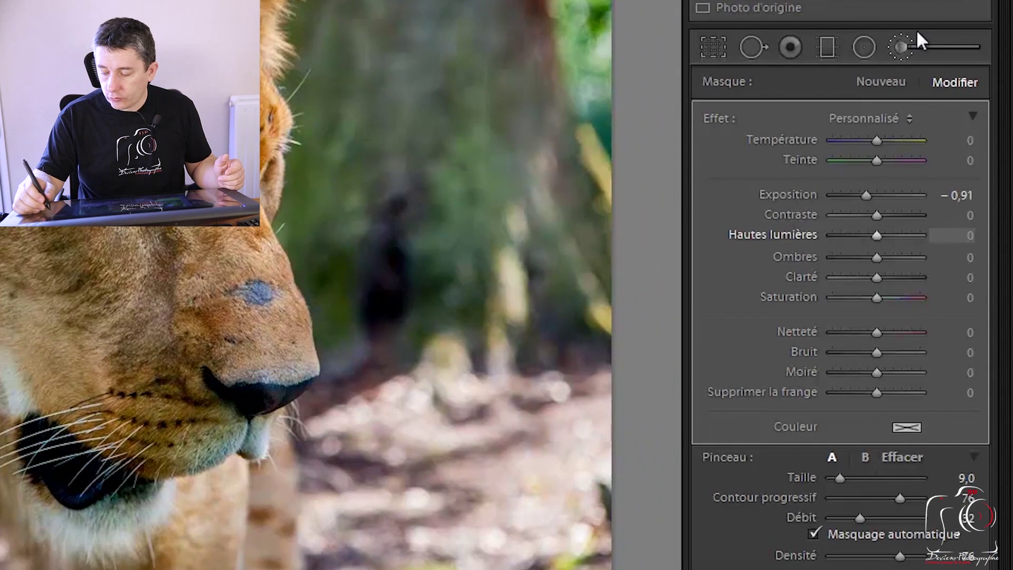
- Close the adjustment brush and view the Courbe des tonalités, TSL and Détail settings one at a time, returning to TSL
{"action": "left_click", "coordinate": [911, 44]}
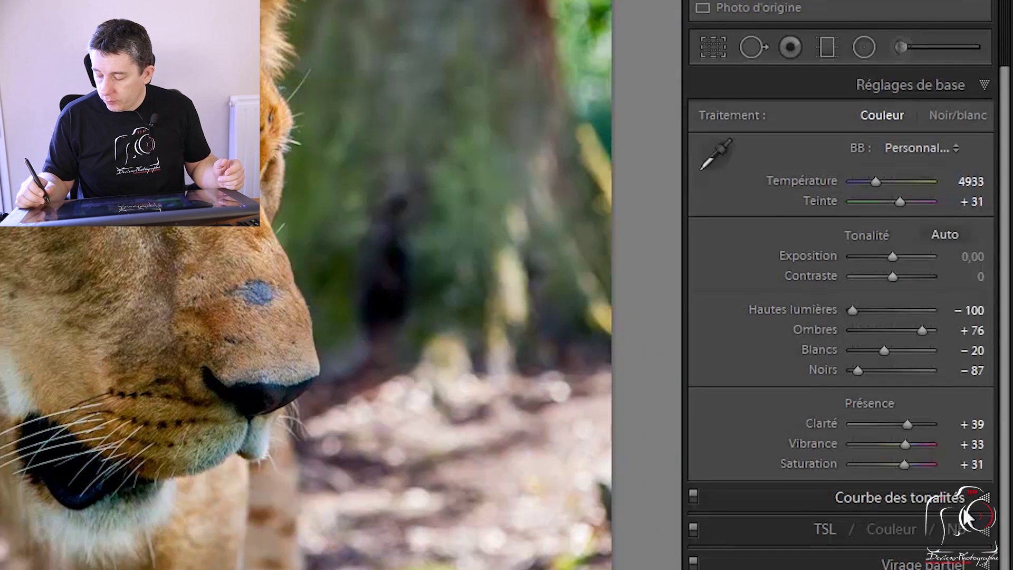
{"action": "left_click", "coordinate": [985, 498]}
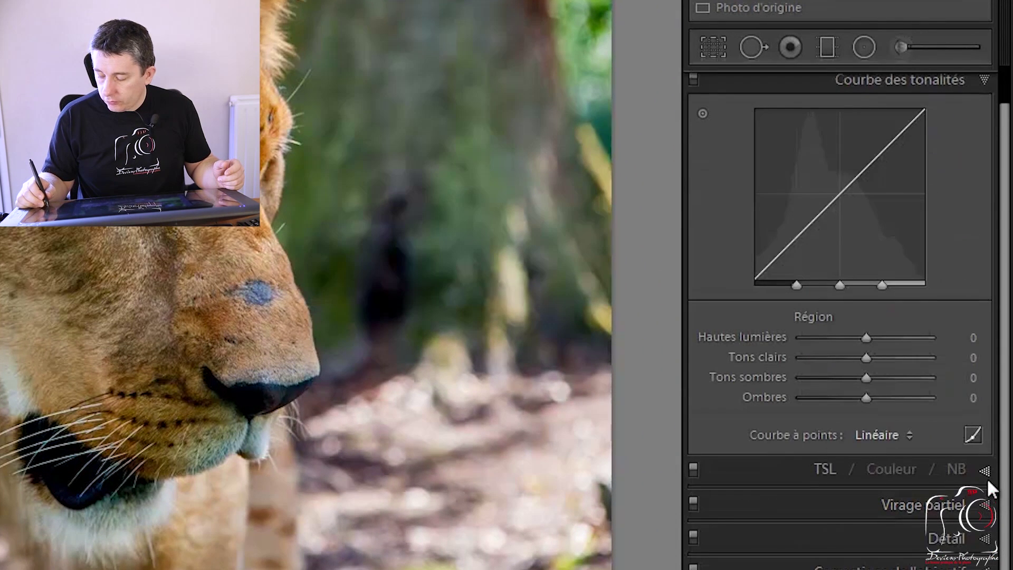
{"action": "left_click", "coordinate": [987, 477]}
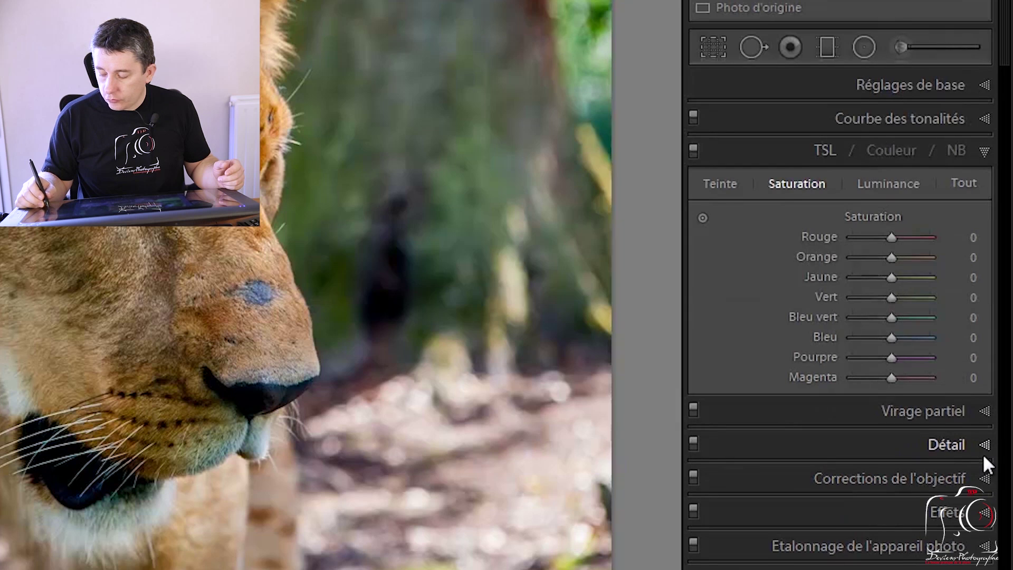
{"action": "left_click", "coordinate": [985, 464]}
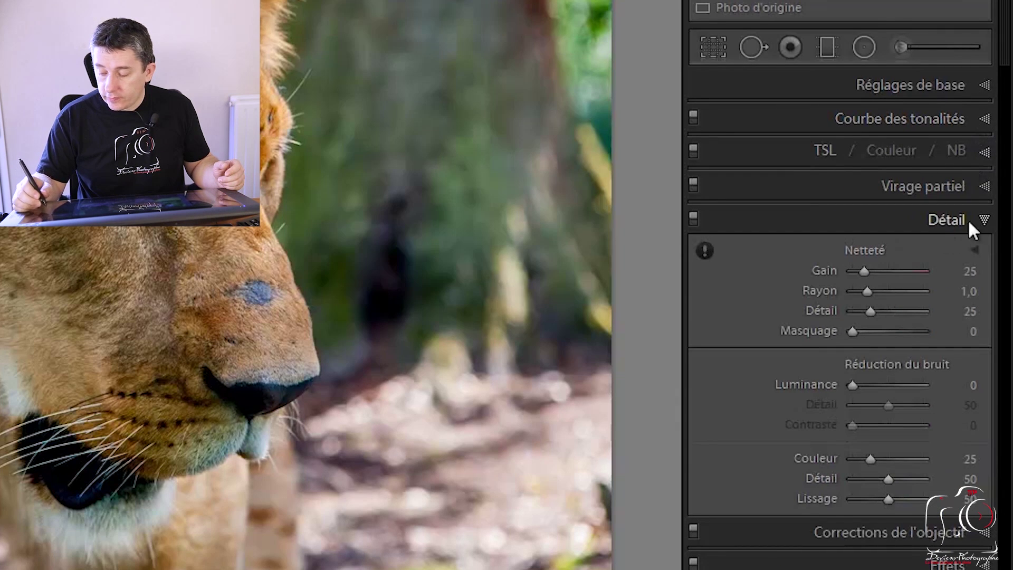
{"action": "left_click", "coordinate": [985, 152]}
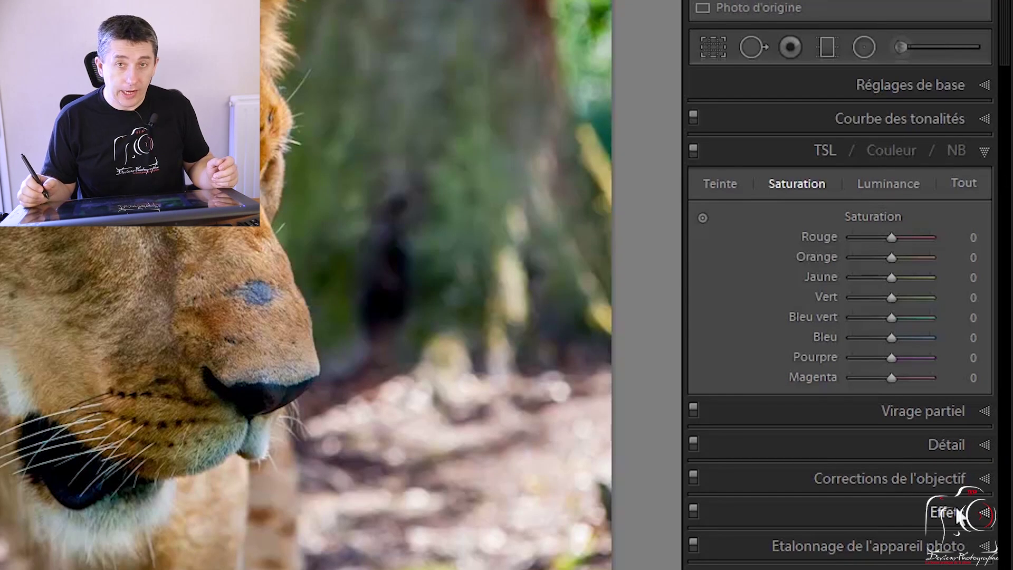
- Turn off solo mode for the develop sections, then expand and collapse Courbe des tonalités and Réglages de base
{"action": "key", "text": "alt"}
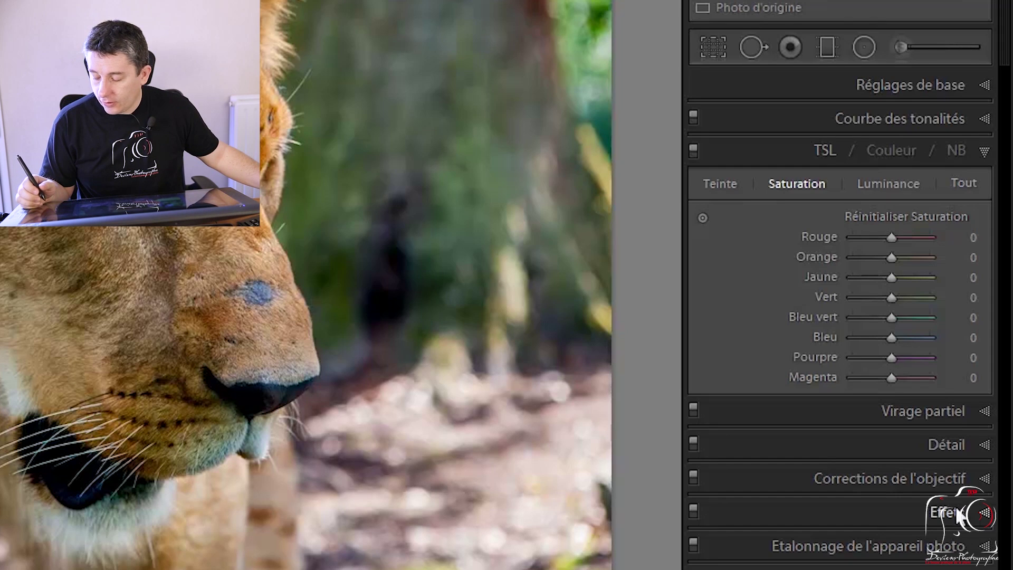
{"action": "left_click", "coordinate": [985, 412]}
{"action": "left_click", "coordinate": [986, 410]}
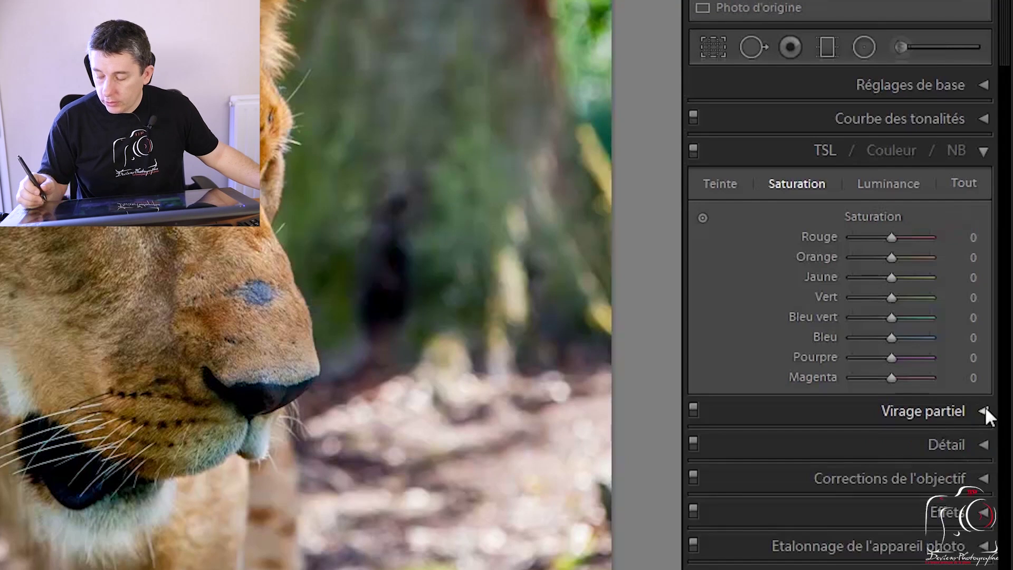
{"action": "left_click", "coordinate": [985, 121]}
{"action": "left_click", "coordinate": [987, 86]}
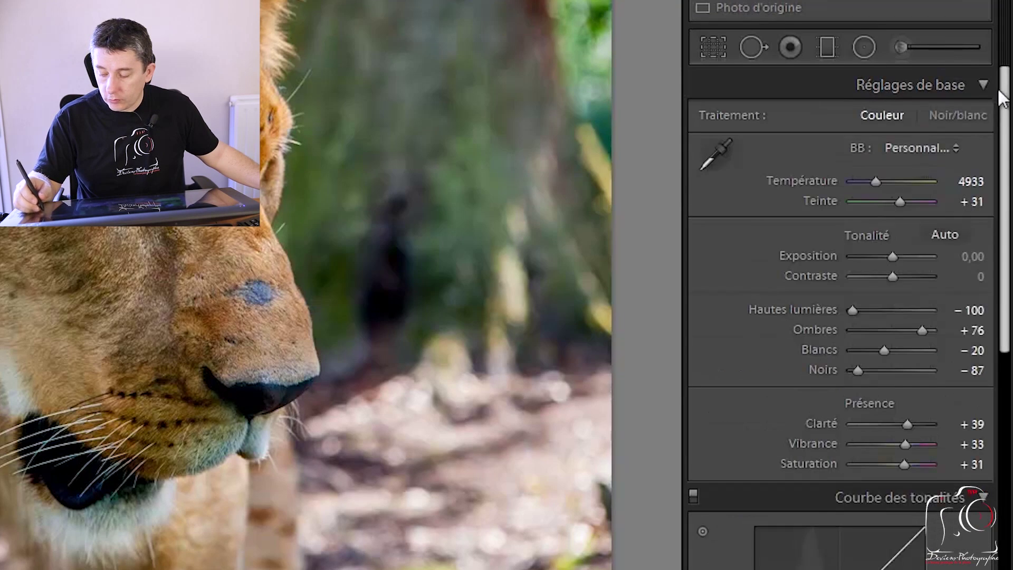
{"action": "left_click", "coordinate": [985, 84]}
{"action": "left_click", "coordinate": [984, 119]}
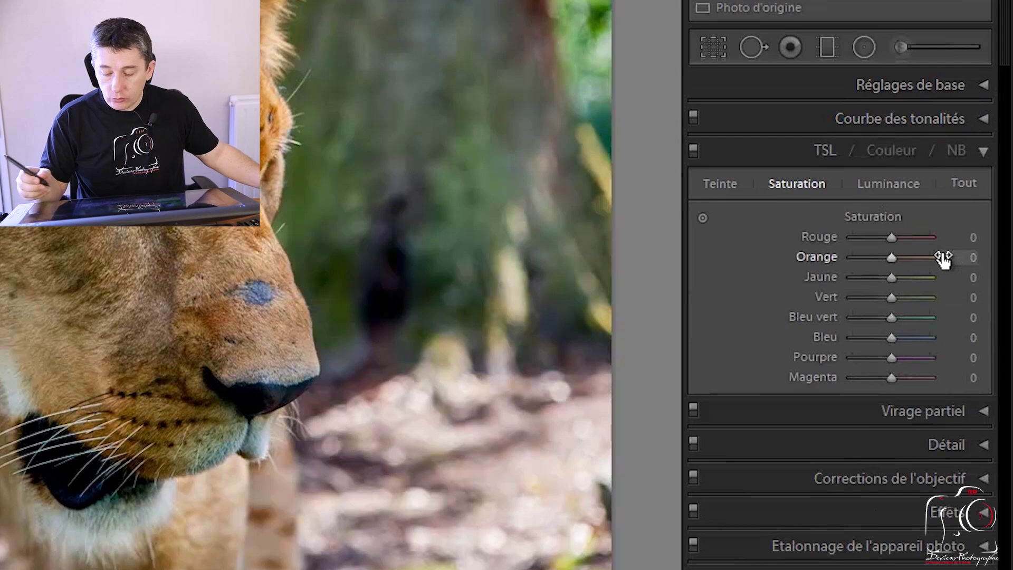
- Re-enable solo mode from TSL, test it with Virage partiel and Détail, and leave every develop section collapsed
{"action": "key", "text": "alt"}
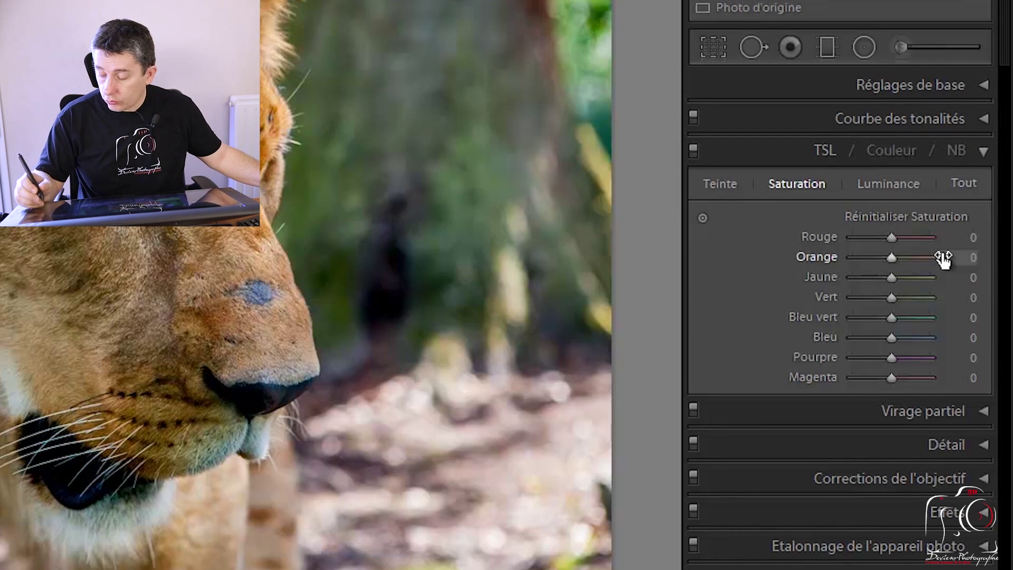
{"action": "left_click", "coordinate": [984, 152], "text": "alt"}
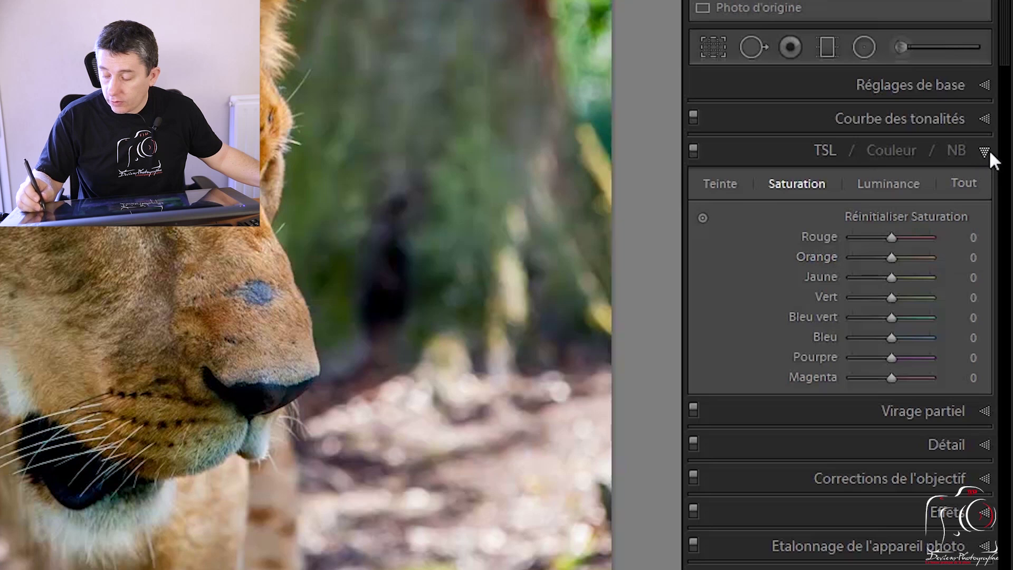
{"action": "left_click", "coordinate": [985, 413]}
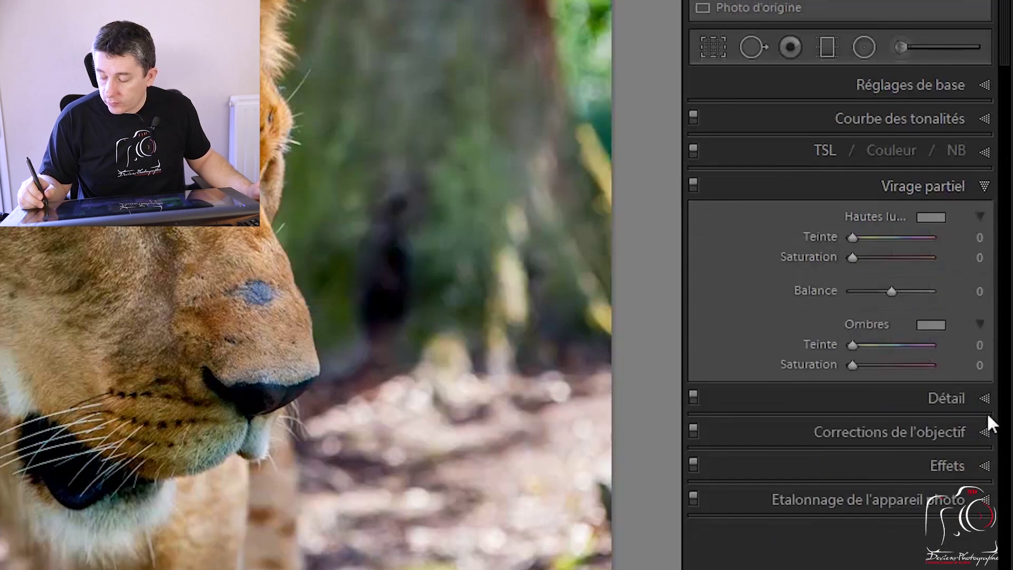
{"action": "left_click", "coordinate": [982, 399]}
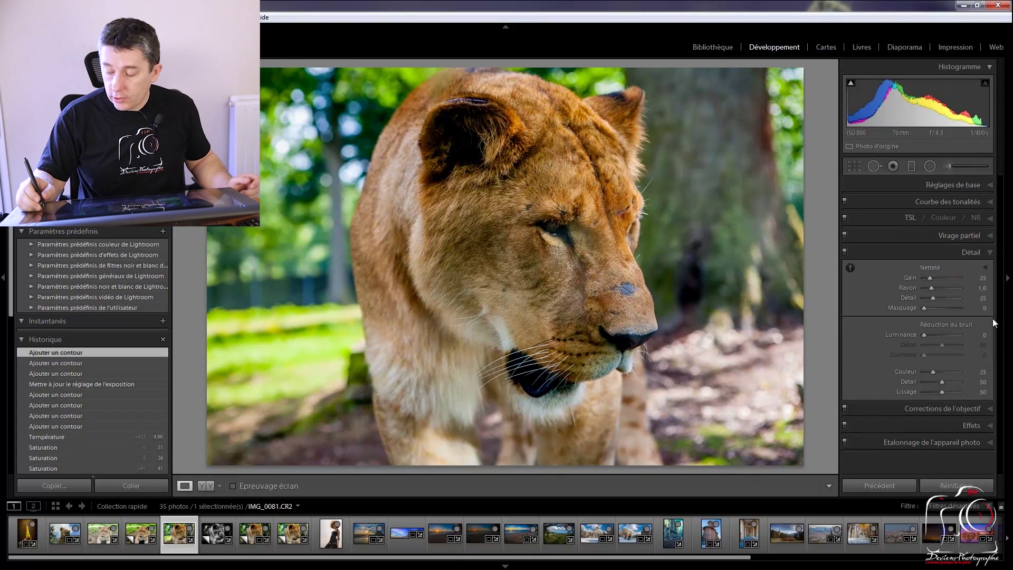
{"action": "left_click", "coordinate": [991, 255]}
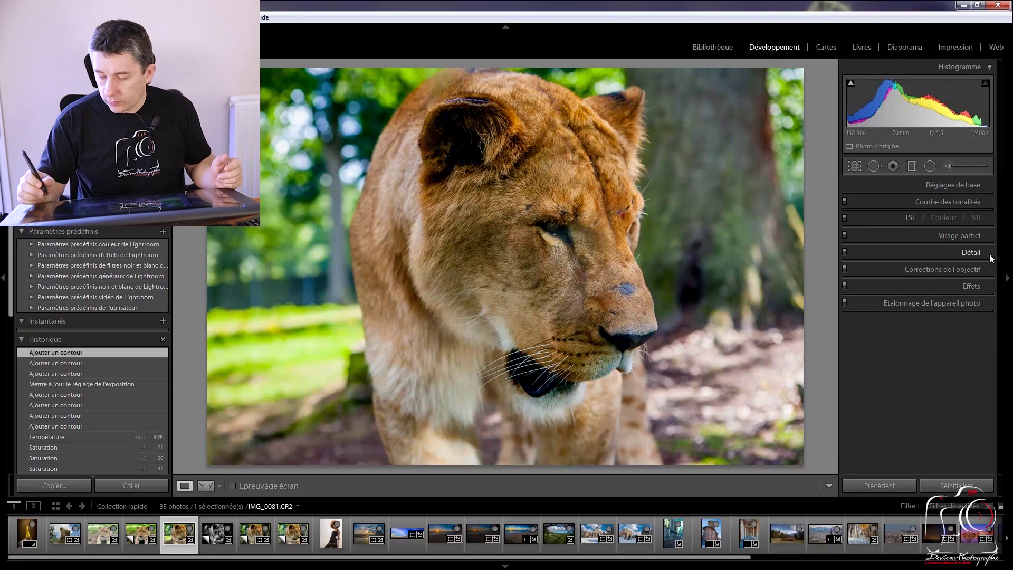
- Reopen the adjustment brush, select the mask beside the lion's eye, and compare the photo without and with the brush adjustments
{"action": "left_click", "coordinate": [949, 166]}
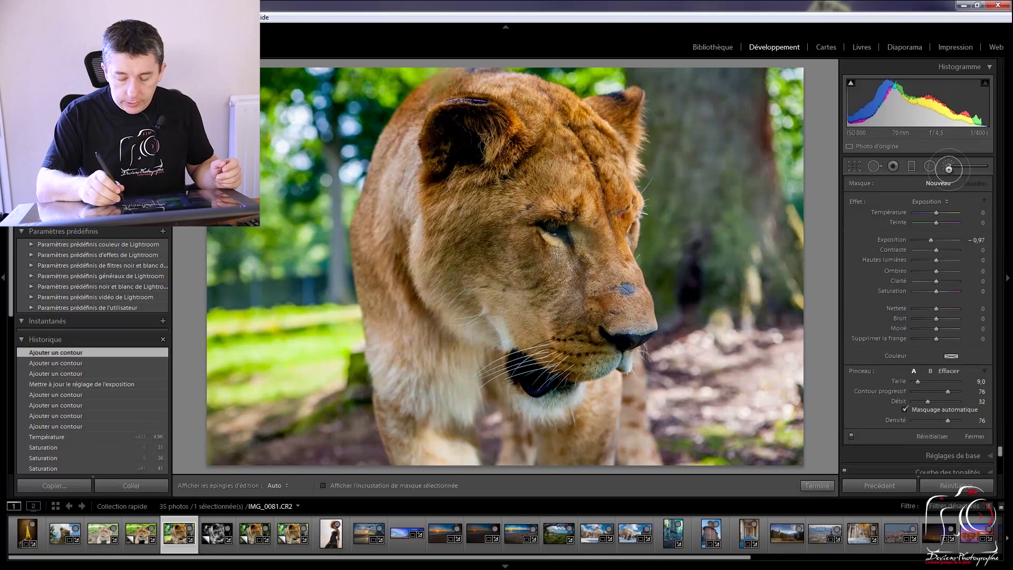
{"action": "left_click_drag", "start_coordinate": [560, 256], "coordinate": [568, 245]}
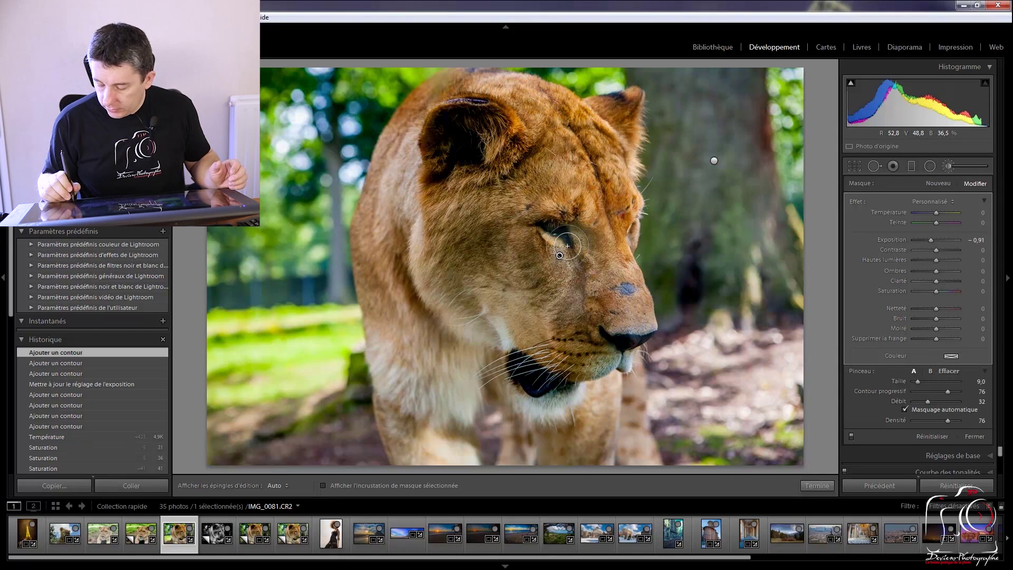
{"action": "left_click", "coordinate": [851, 436]}
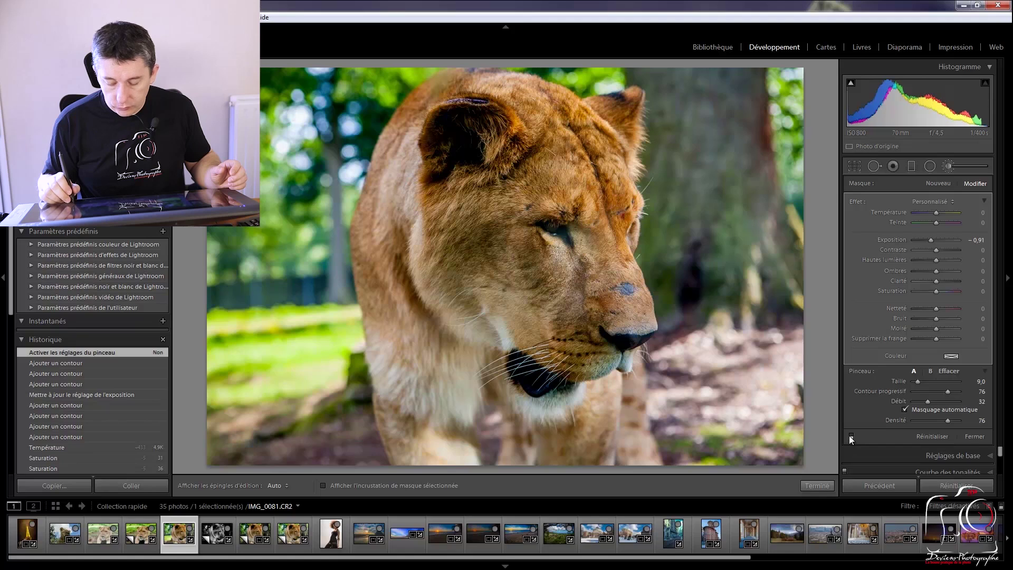
{"action": "left_click", "coordinate": [850, 435]}
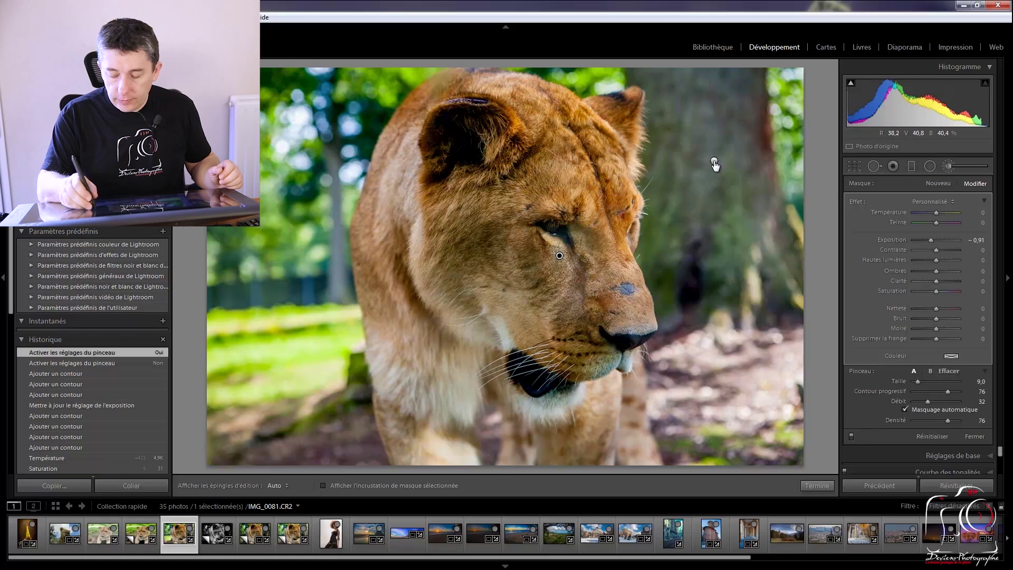
- Select the tree trunk mask and paint more of the trunk with brush Taille 12,9 and Débit 31, hiding the pins while painting
{"action": "left_click_drag", "start_coordinate": [715, 161], "coordinate": [712, 160]}
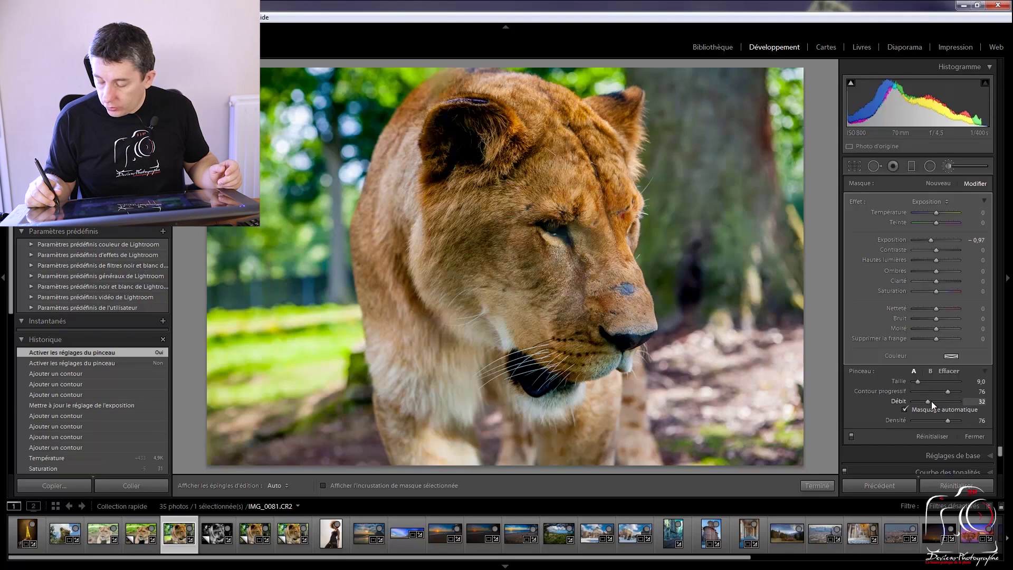
{"action": "left_click_drag", "start_coordinate": [932, 401], "coordinate": [915, 378]}
{"action": "left_click", "coordinate": [926, 382]}
{"action": "left_click", "coordinate": [920, 379]}
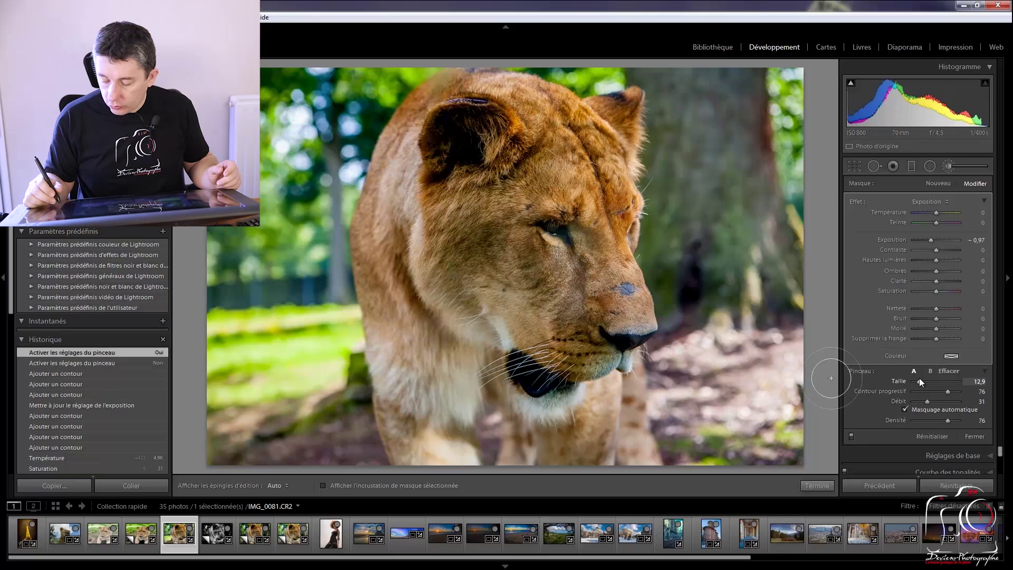
{"action": "key", "text": "h"}
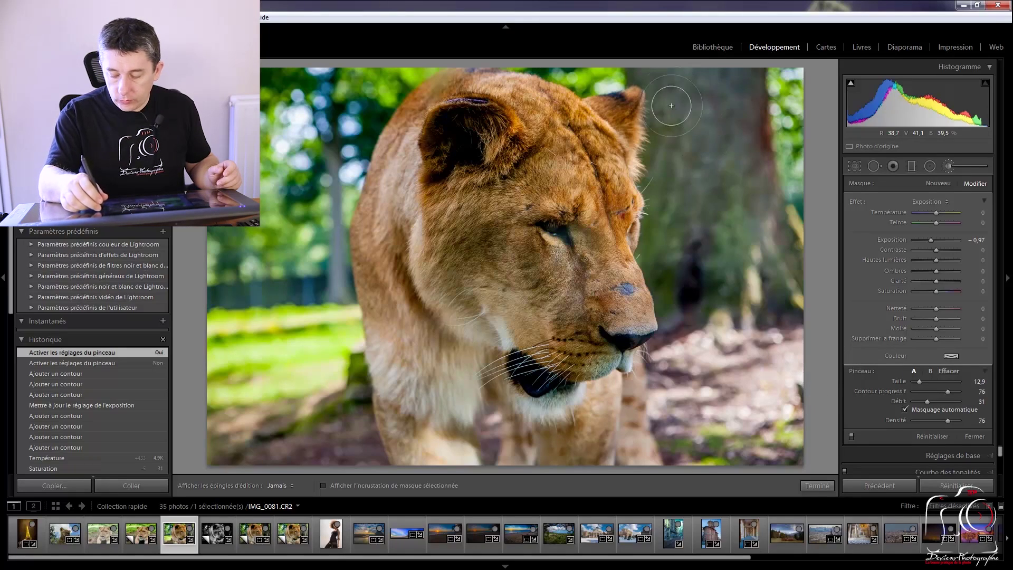
{"action": "mouse_move", "coordinate": [740, 166]}
{"action": "left_mouse_down"}
{"action": "mouse_move", "coordinate": [746, 188]}
{"action": "mouse_move", "coordinate": [712, 206]}
{"action": "mouse_move", "coordinate": [731, 179]}
{"action": "left_mouse_up"}
{"action": "key", "text": "h"}
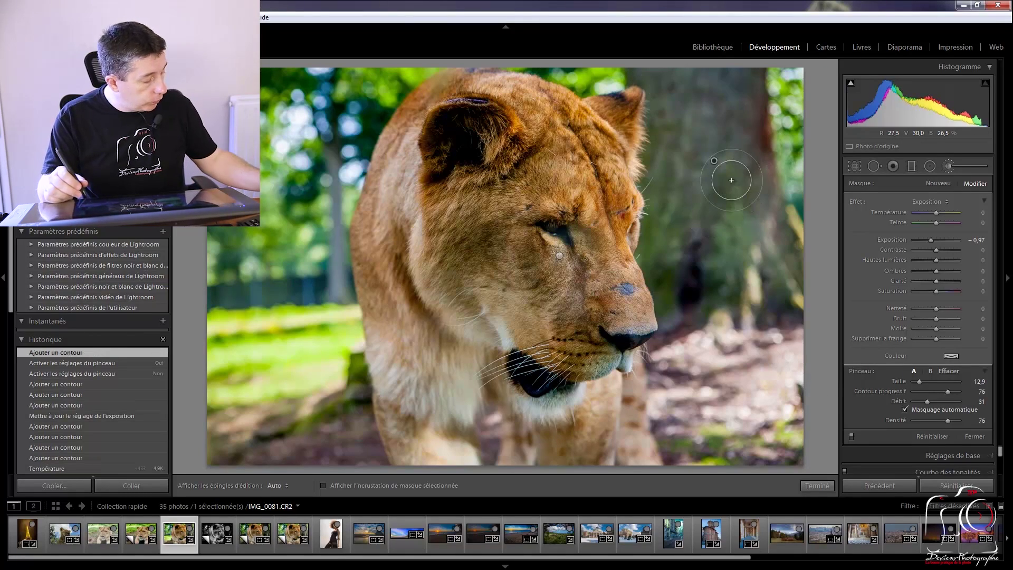
- With the mask overlay shown, set Débit to 49 and extend the mask over the trunk and the ground below, then hide the overlay
{"action": "key", "text": "o"}
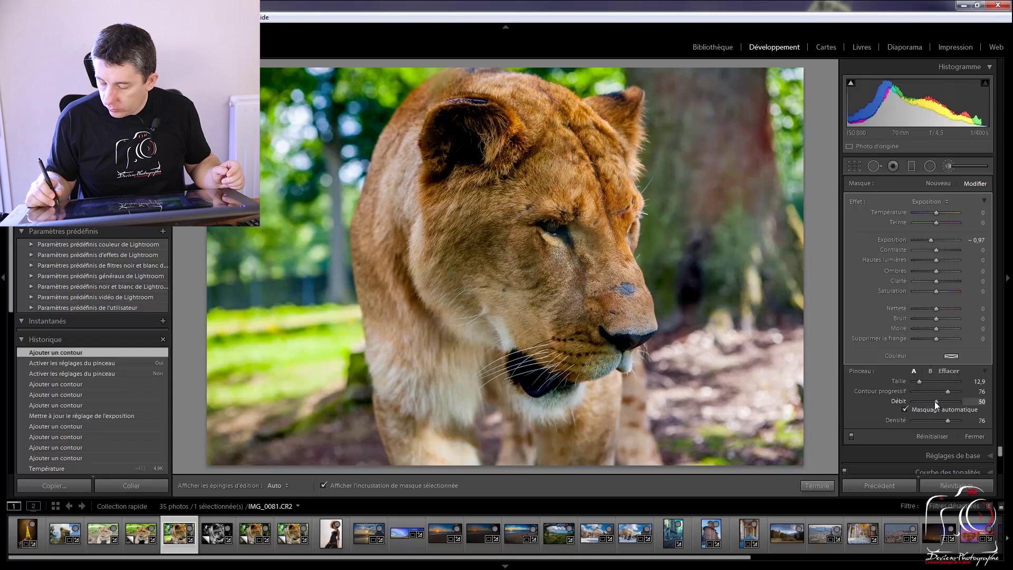
{"action": "left_click", "coordinate": [936, 401]}
{"action": "key", "text": "h"}
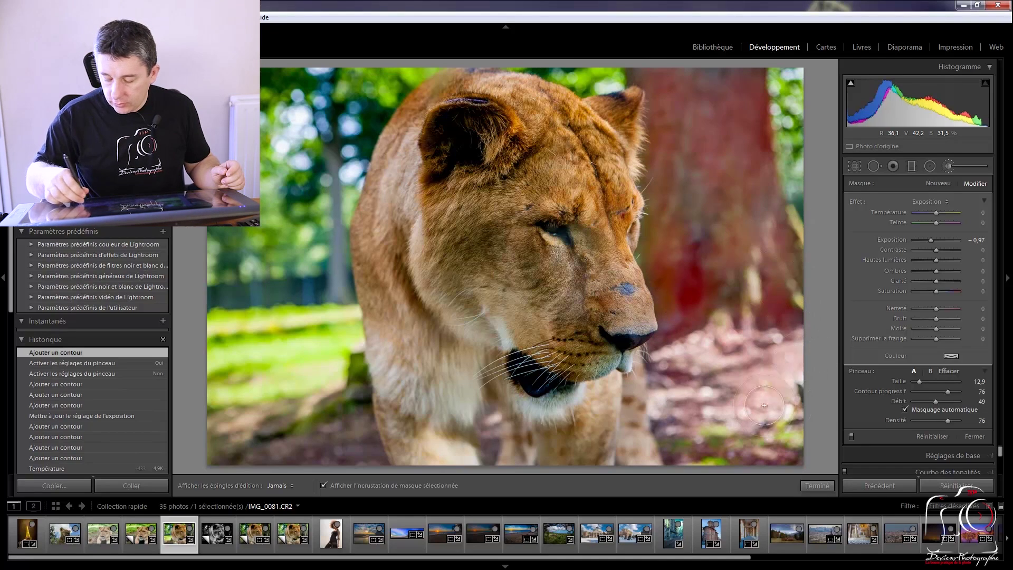
{"action": "mouse_move", "coordinate": [764, 405]}
{"action": "left_mouse_down"}
{"action": "mouse_move", "coordinate": [764, 447]}
{"action": "mouse_move", "coordinate": [793, 458]}
{"action": "mouse_move", "coordinate": [679, 445]}
{"action": "mouse_move", "coordinate": [707, 433]}
{"action": "left_mouse_up"}
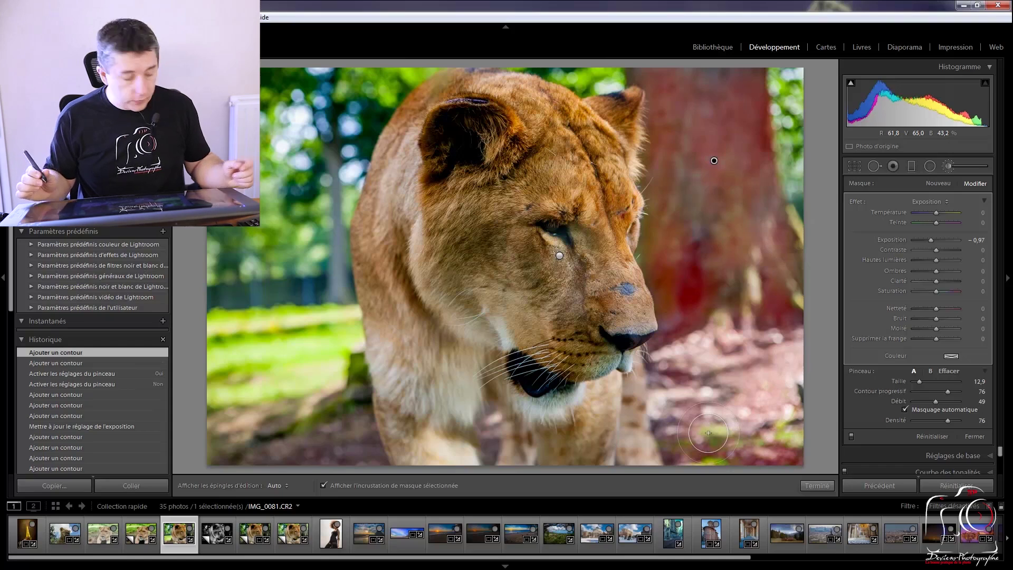
{"action": "key", "text": "o"}
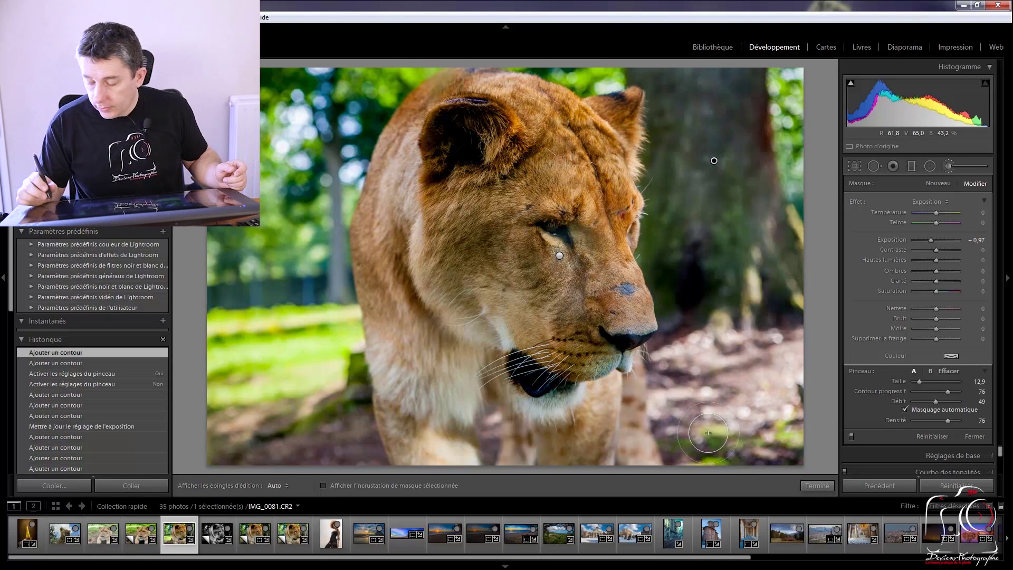
- Reset the trunk mask's Exposition, set it to −0,86, and compare the photo with the brush adjustments off and on
{"action": "double_click", "coordinate": [931, 242]}
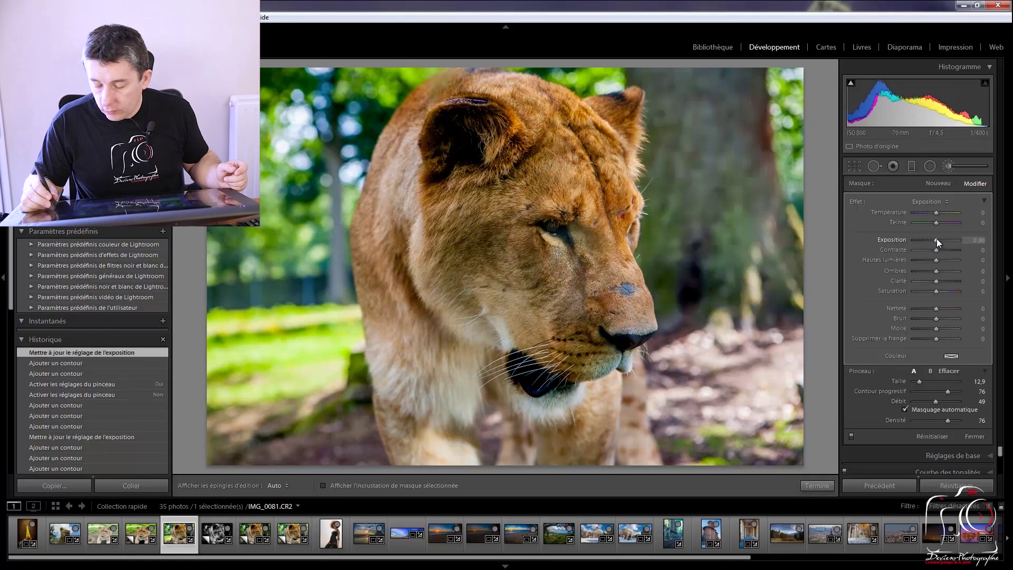
{"action": "left_click_drag", "start_coordinate": [936, 239], "coordinate": [936, 238]}
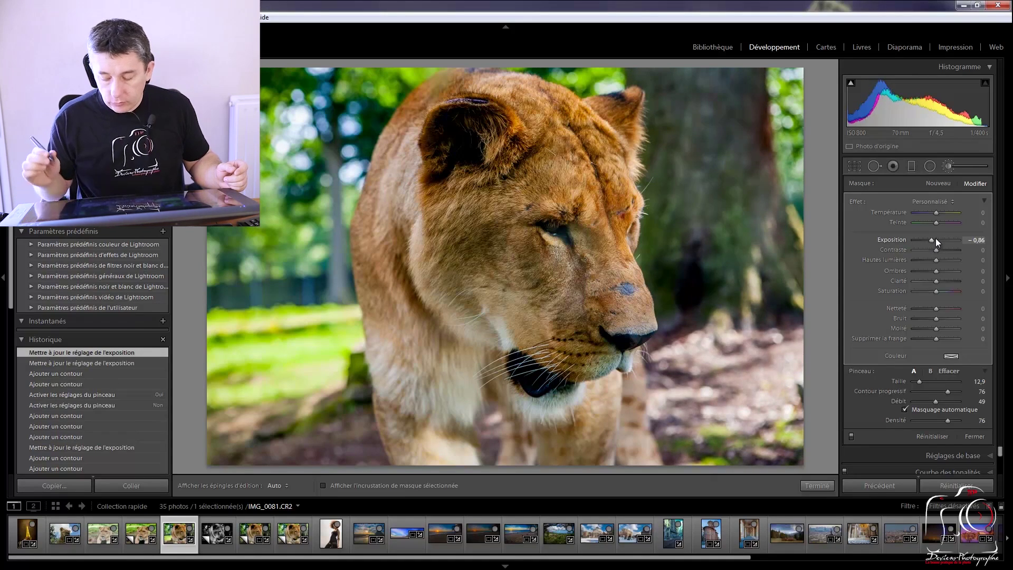
{"action": "left_click", "coordinate": [853, 436]}
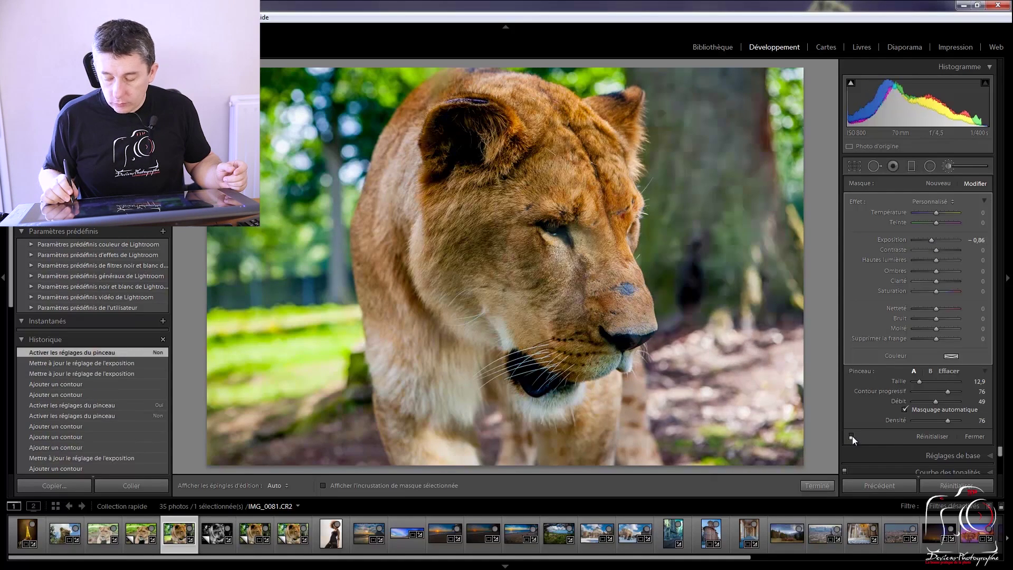
{"action": "left_click", "coordinate": [852, 436]}
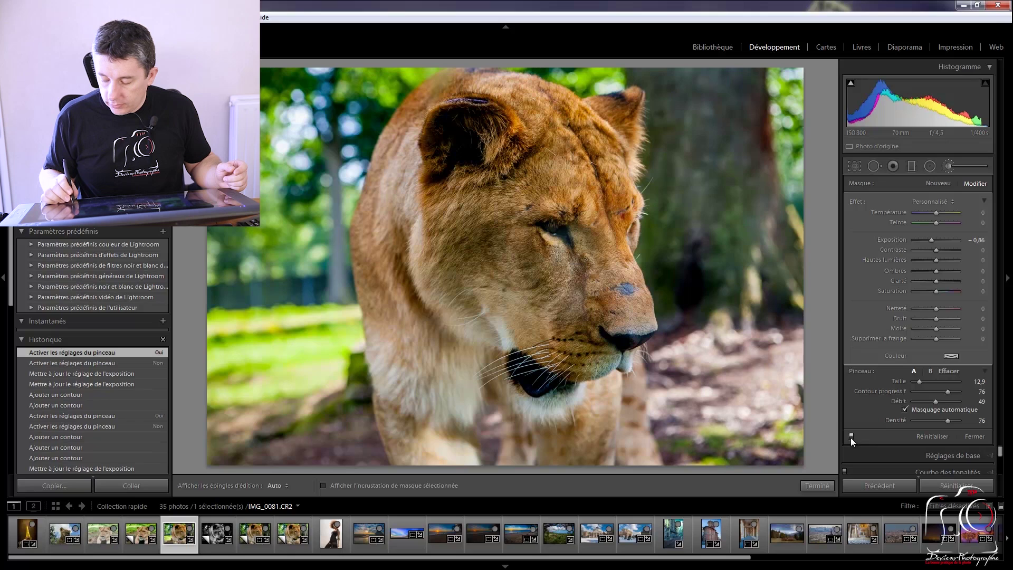
{"action": "left_click", "coordinate": [852, 435]}
{"action": "left_click", "coordinate": [852, 436]}
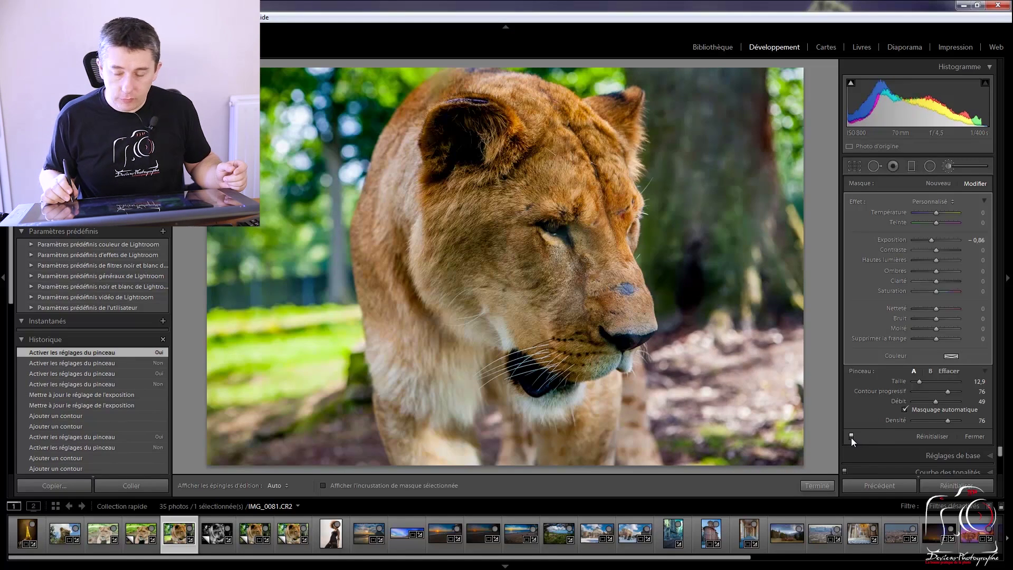
- Check the photo once more without and with the brush adjustments, then deselect the mask and close the adjustment brush
{"action": "left_click", "coordinate": [852, 437]}
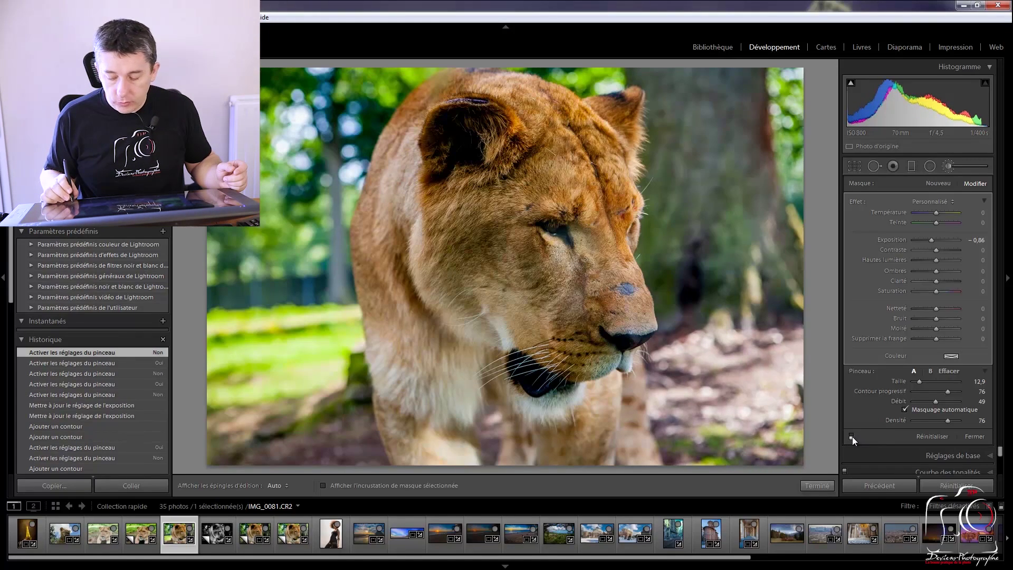
{"action": "left_click", "coordinate": [852, 436]}
{"action": "left_click", "coordinate": [974, 184]}
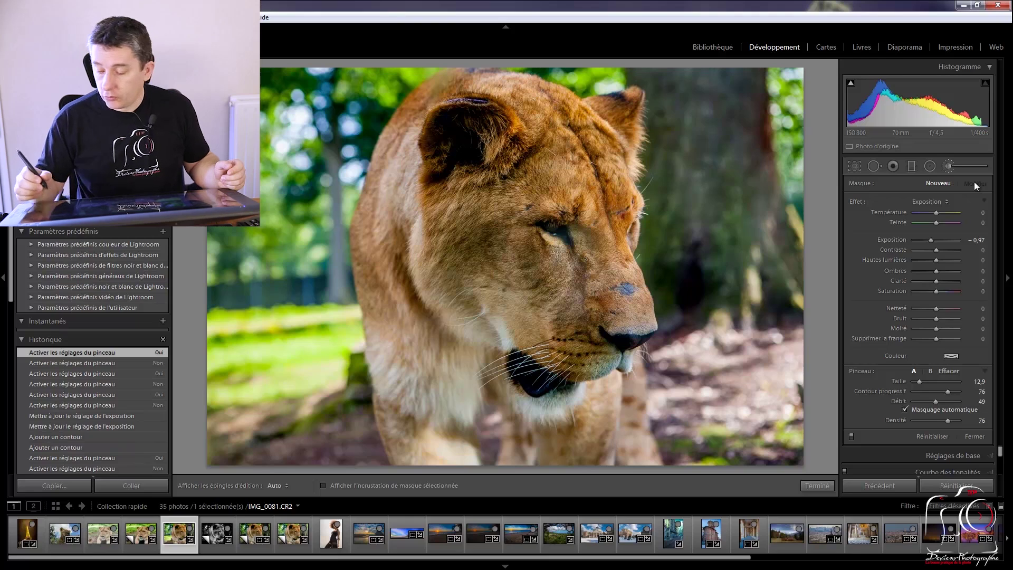
{"action": "left_click", "coordinate": [957, 169]}
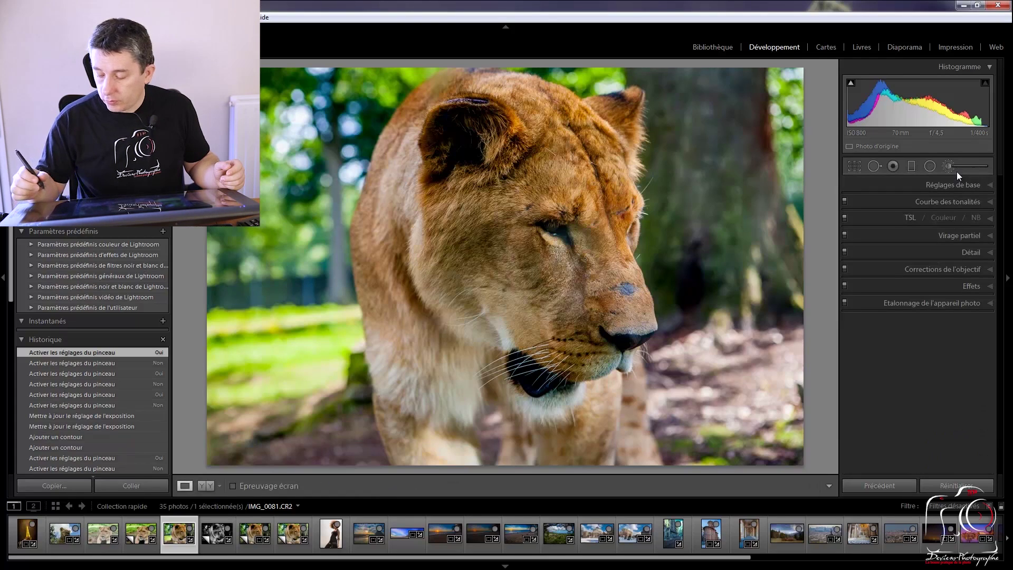
- On the tone curve, set Tons clairs to −24 and Tons sombres to +25, then collapse the curve settings
{"action": "left_click", "coordinate": [971, 201]}
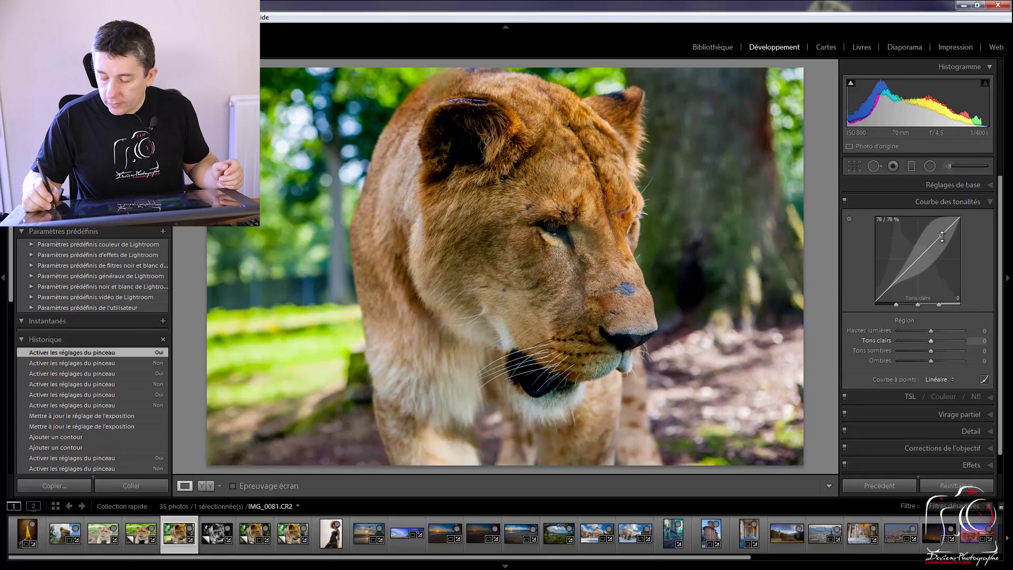
{"action": "left_click_drag", "start_coordinate": [942, 237], "coordinate": [960, 250]}
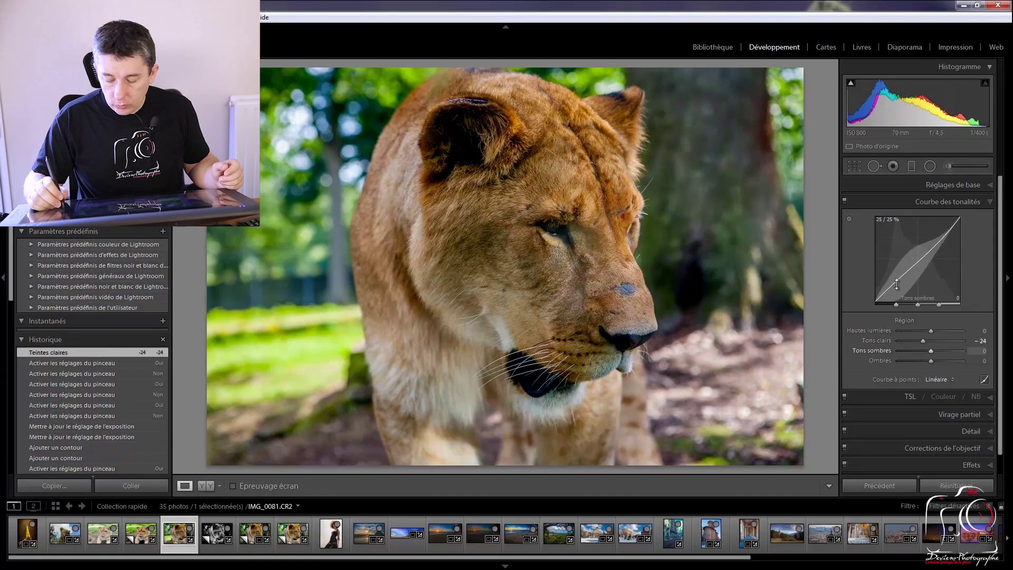
{"action": "mouse_move", "coordinate": [895, 285]}
{"action": "left_mouse_down"}
{"action": "mouse_move", "coordinate": [894, 268]}
{"action": "mouse_move", "coordinate": [897, 277]}
{"action": "left_mouse_up"}
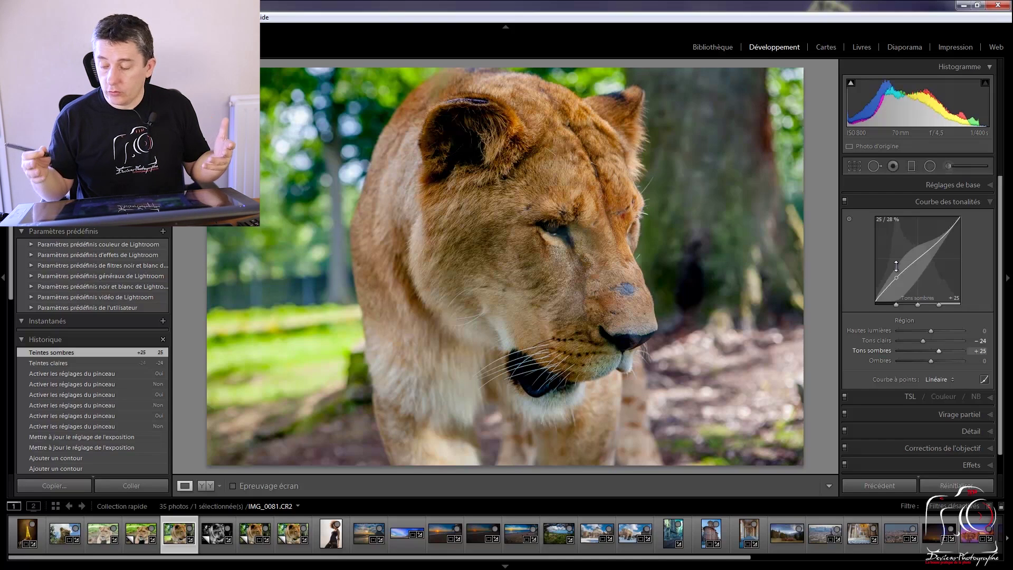
{"action": "left_click", "coordinate": [990, 204]}
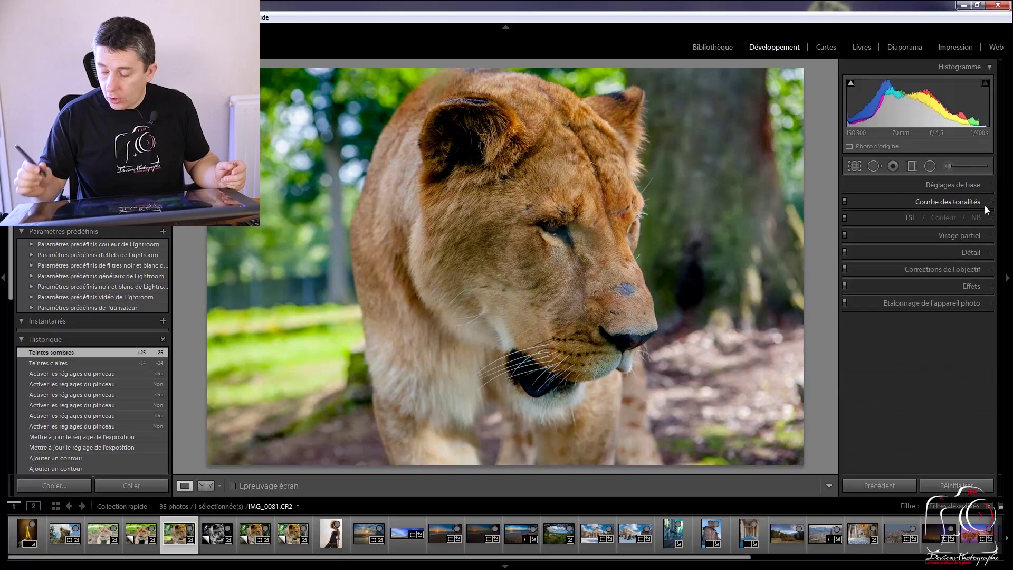
- Add a post-crop vignette with Gain −21 and Milieu 65, and check it in a side-by-side before/after comparison
{"action": "left_click", "coordinate": [979, 286]}
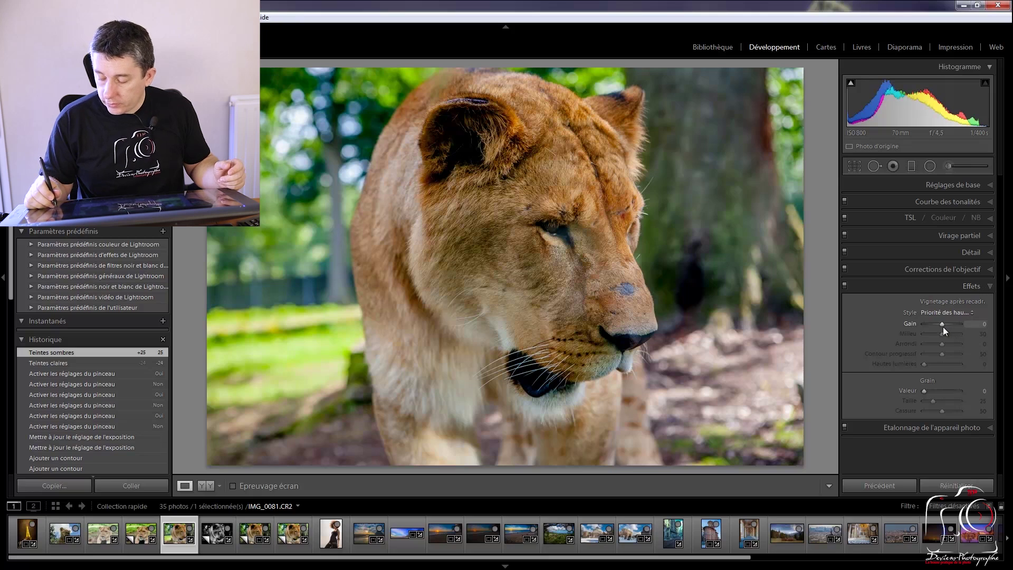
{"action": "left_click_drag", "start_coordinate": [943, 324], "coordinate": [939, 325]}
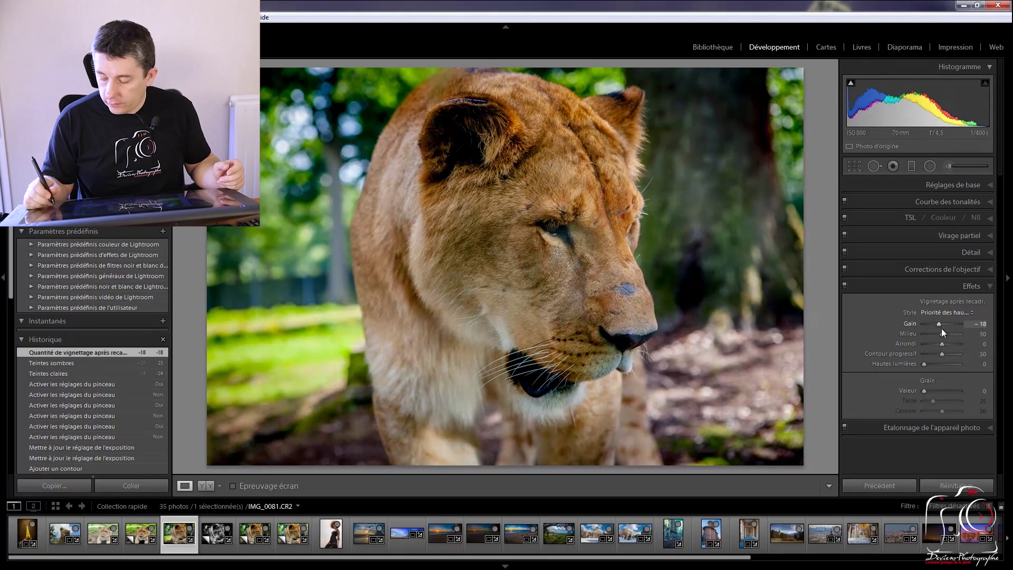
{"action": "left_click_drag", "start_coordinate": [942, 333], "coordinate": [939, 323]}
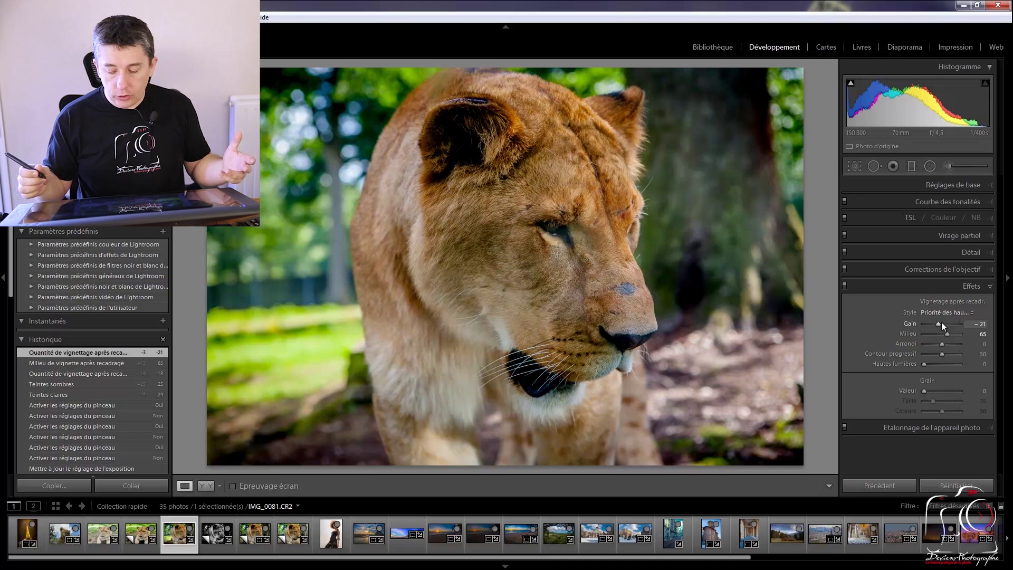
{"action": "left_click", "coordinate": [207, 485]}
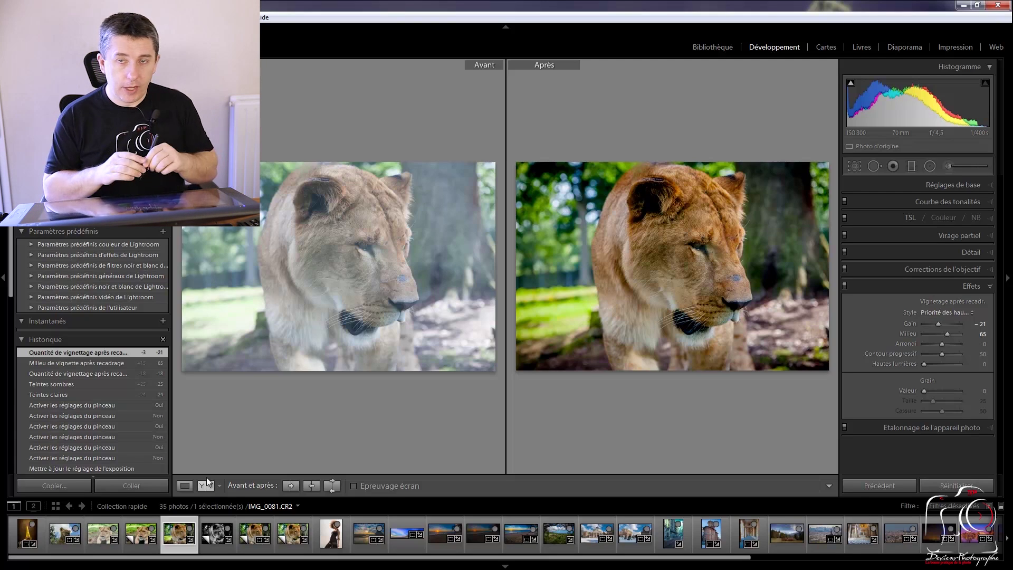
{"action": "left_click", "coordinate": [182, 483]}
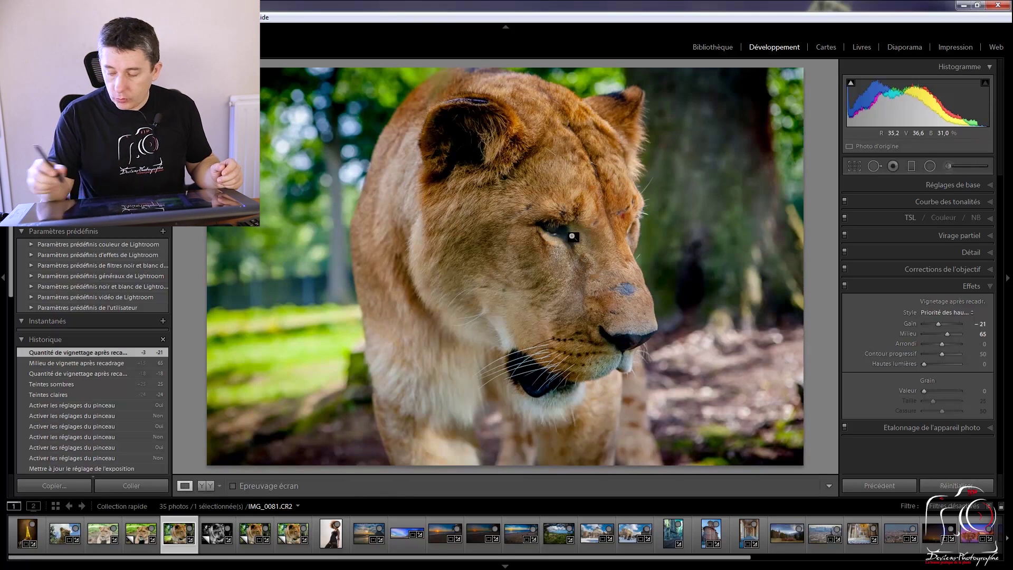
- Start a new brush mask with Exposition 1,24 and Taille 7,1, and paint over the lion's eye with the pins hidden while painting
{"action": "left_click", "coordinate": [952, 166]}
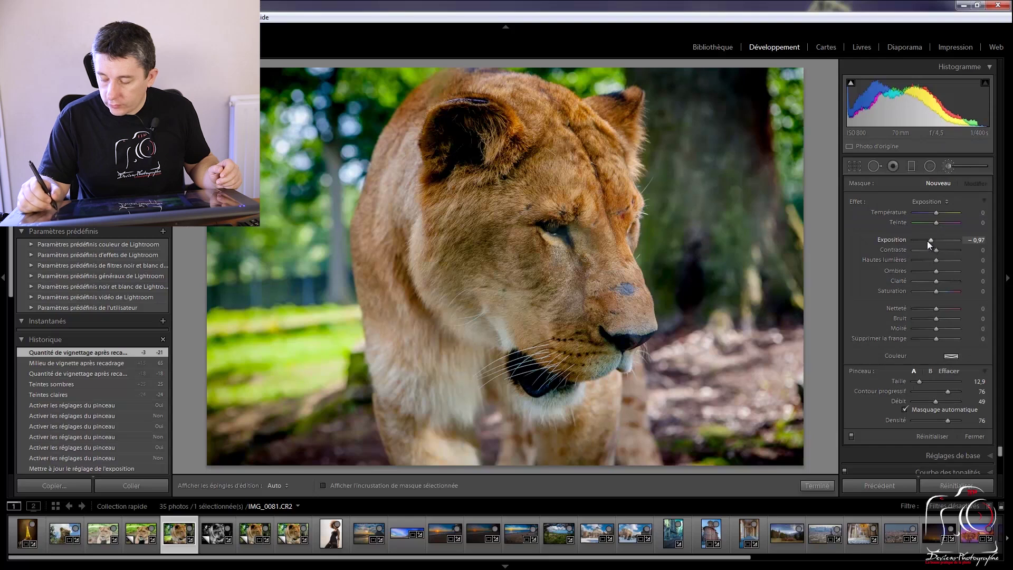
{"action": "left_click_drag", "start_coordinate": [940, 239], "coordinate": [944, 239]}
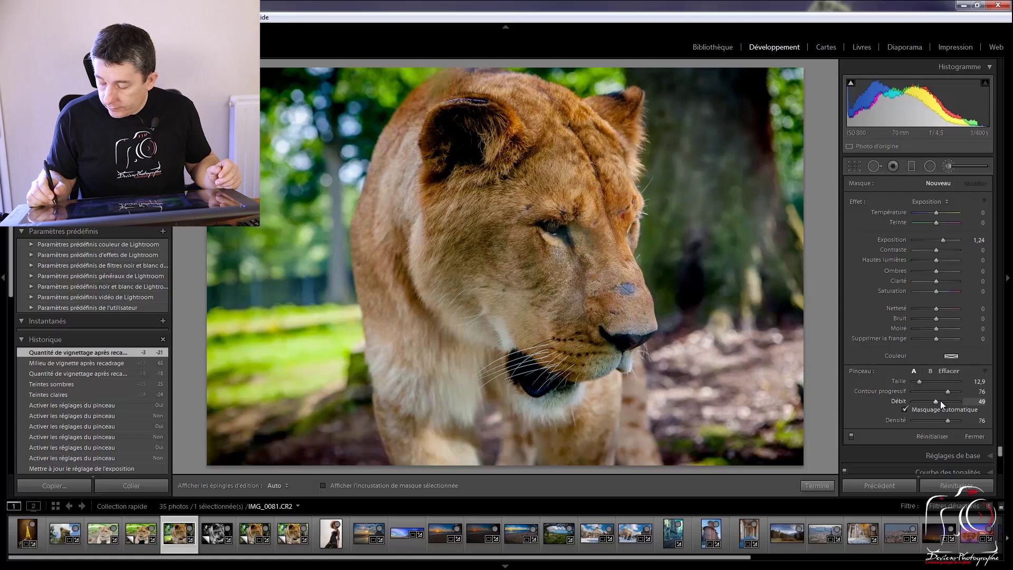
{"action": "left_click_drag", "start_coordinate": [921, 381], "coordinate": [919, 381]}
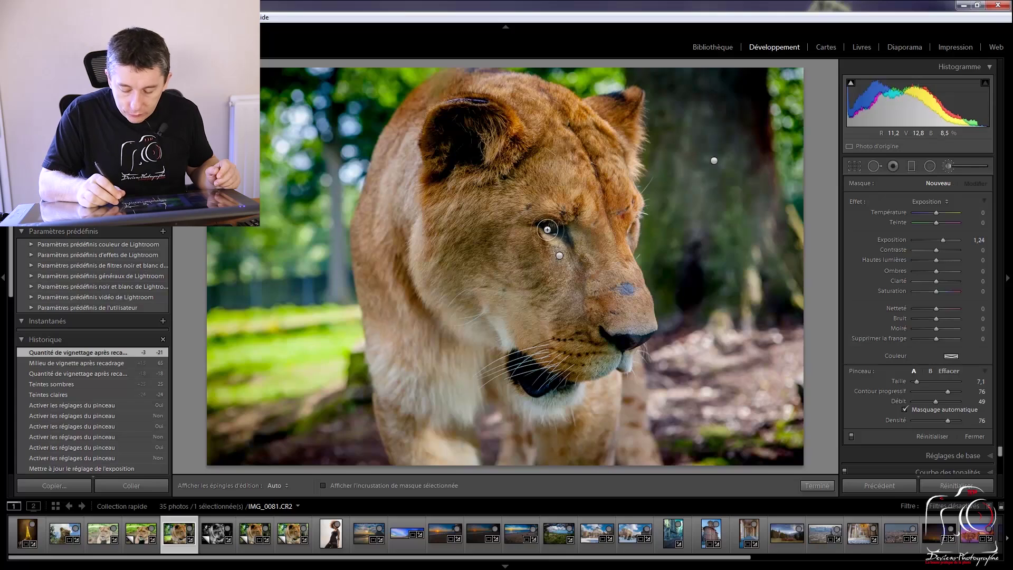
{"action": "key", "text": "h"}
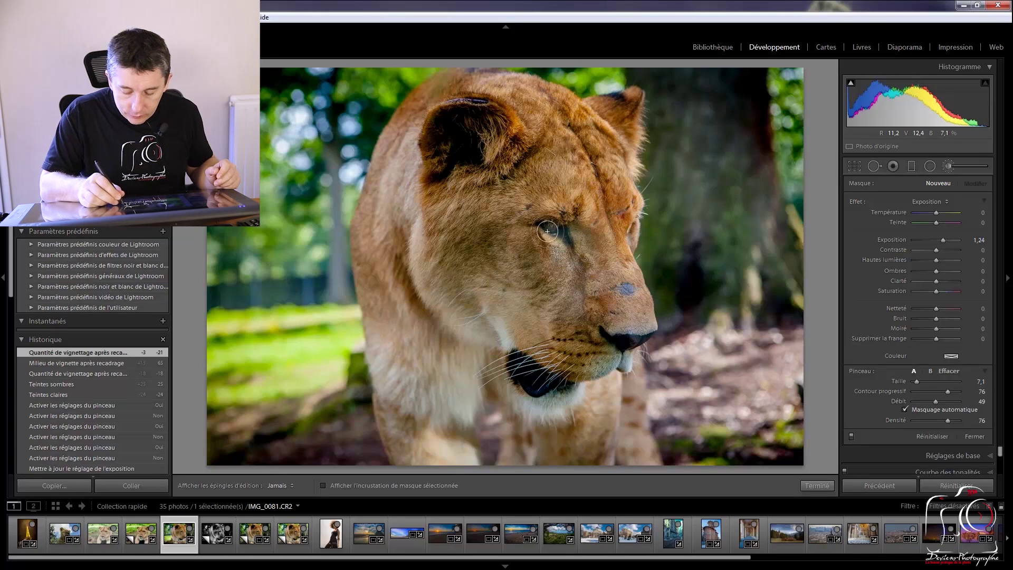
{"action": "mouse_move", "coordinate": [554, 231]}
{"action": "left_mouse_down"}
{"action": "mouse_move", "coordinate": [535, 232]}
{"action": "mouse_move", "coordinate": [555, 215]}
{"action": "left_mouse_up"}
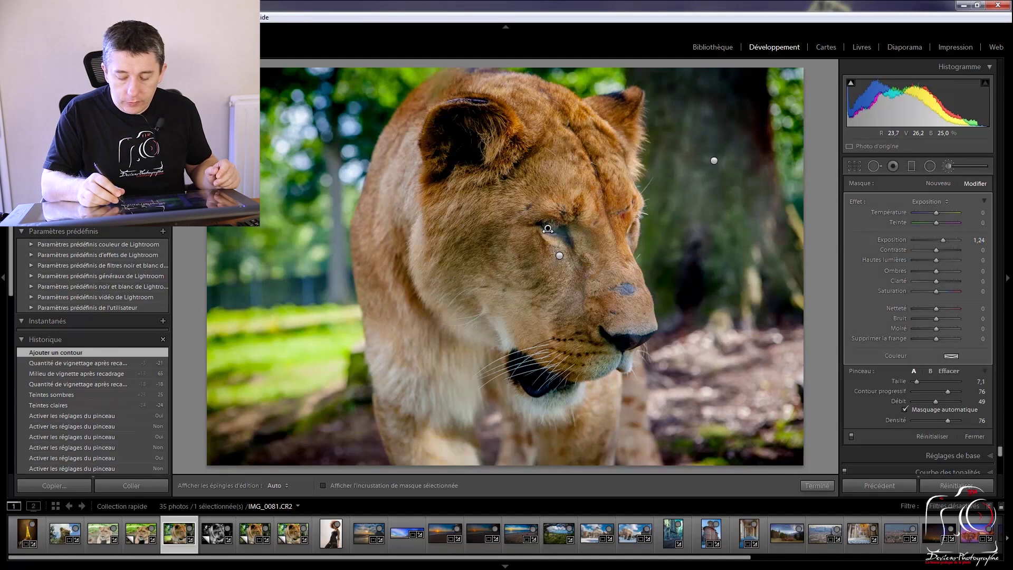
- Lower the new eye mask's Exposition to 0,95
{"action": "mouse_move", "coordinate": [549, 229]}
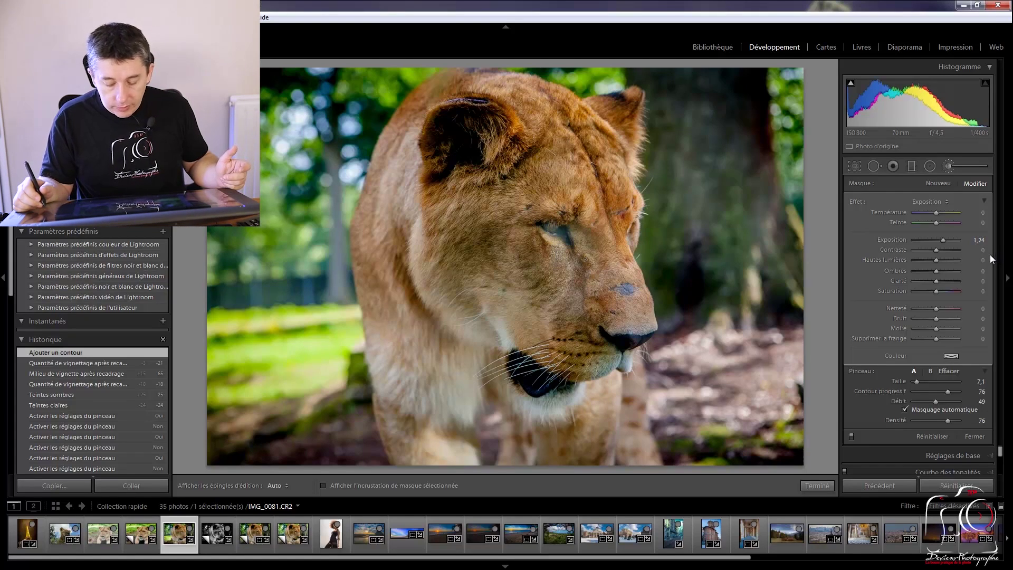
{"action": "left_click", "coordinate": [942, 241]}
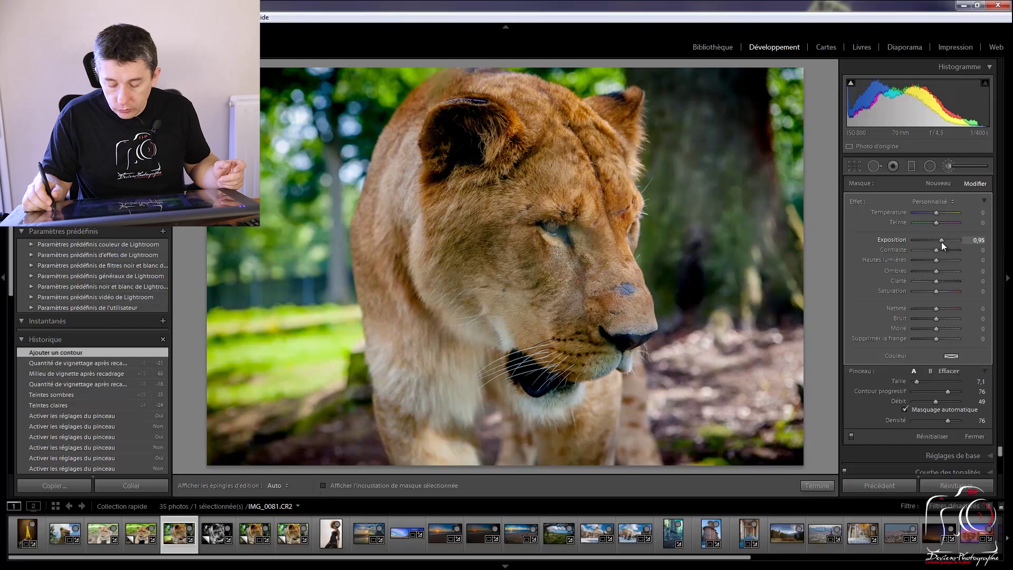
{"action": "left_click", "coordinate": [942, 241]}
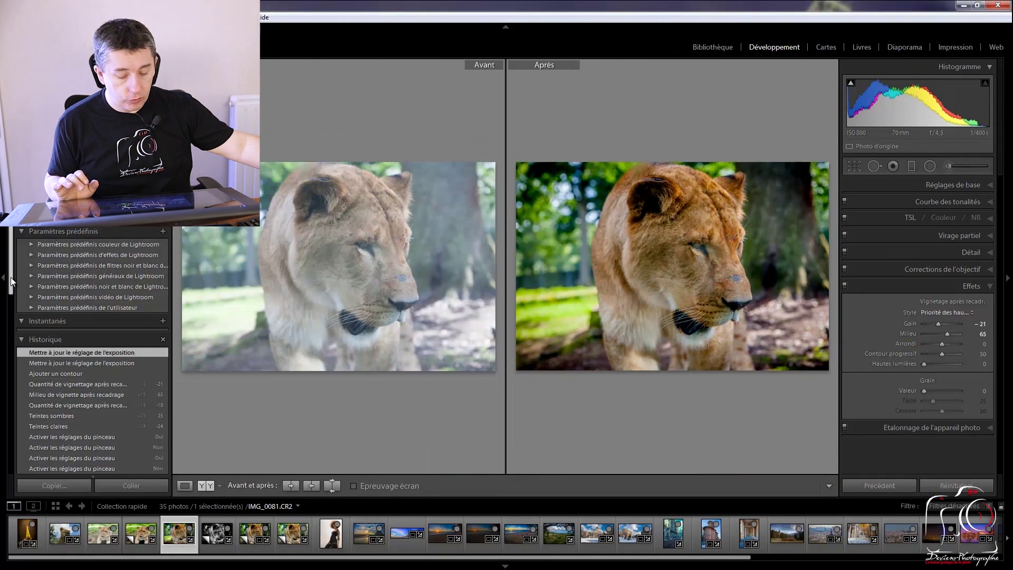
- Hide the side panels and compare the before and after versions of this photo and the neighbouring lion photos
{"action": "key", "text": "Tab"}
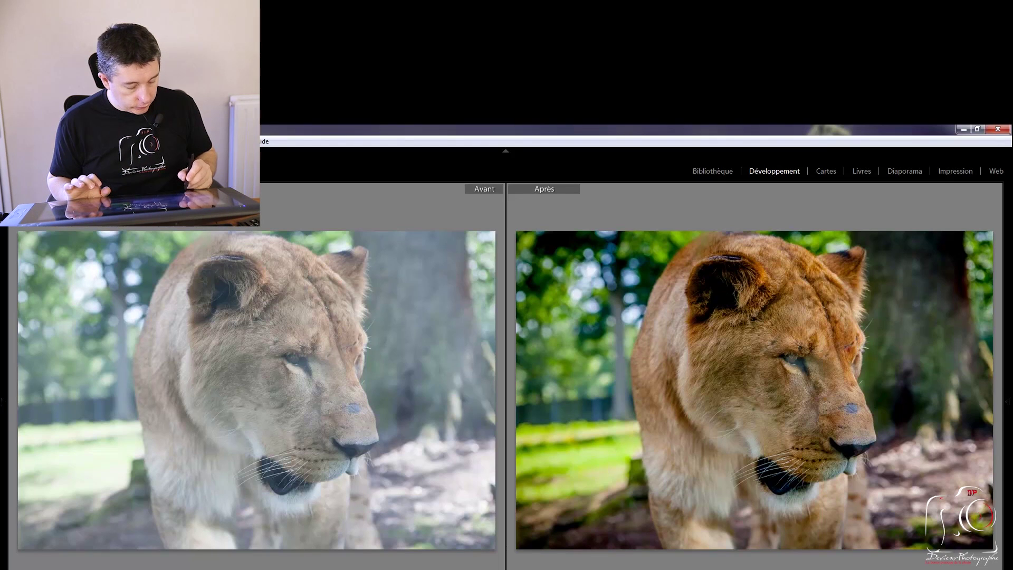
{"action": "key", "text": "Right"}
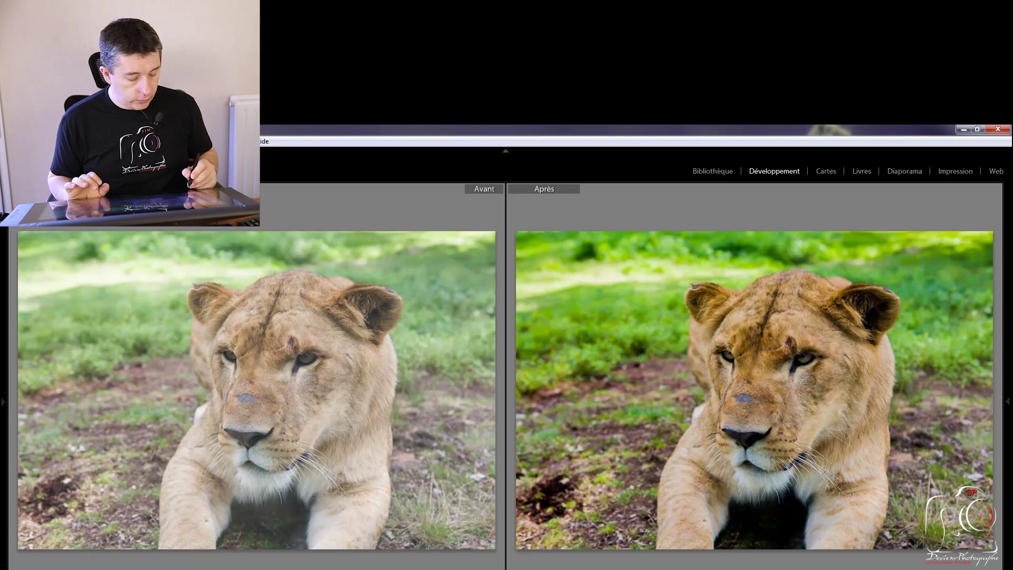
{"action": "key", "text": "Right"}
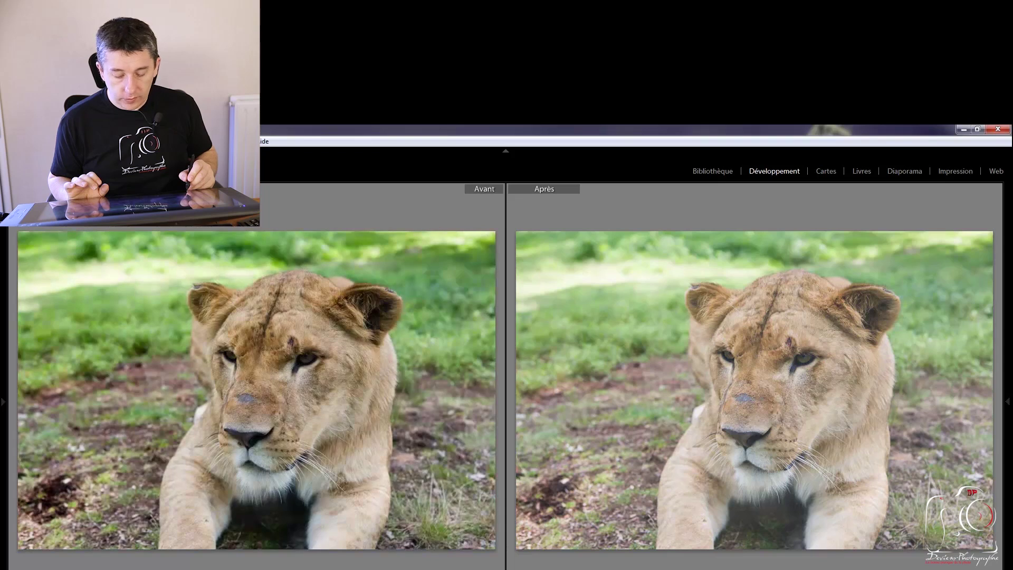
{"action": "key", "text": "Right"}
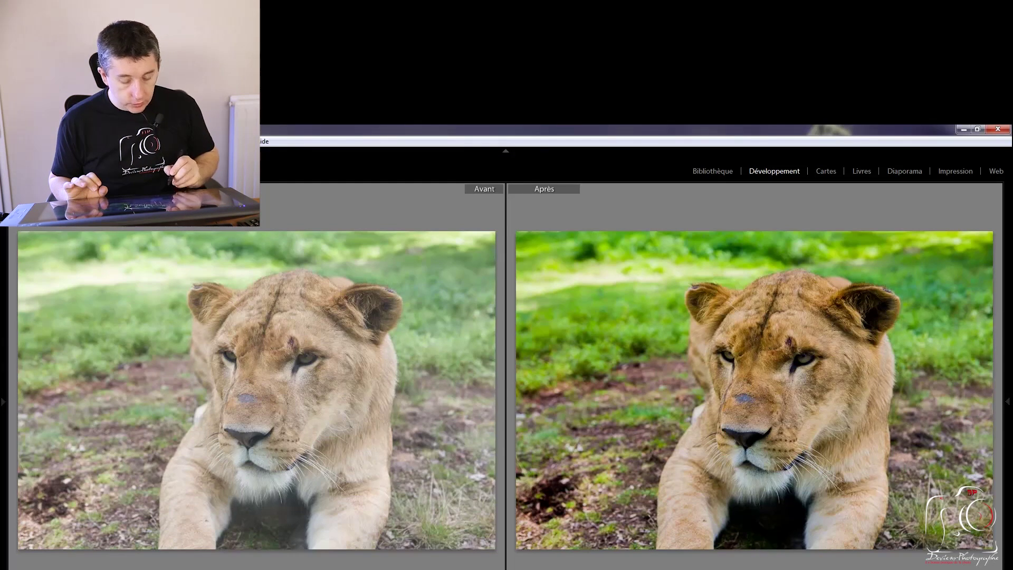
{"action": "key", "text": "Right"}
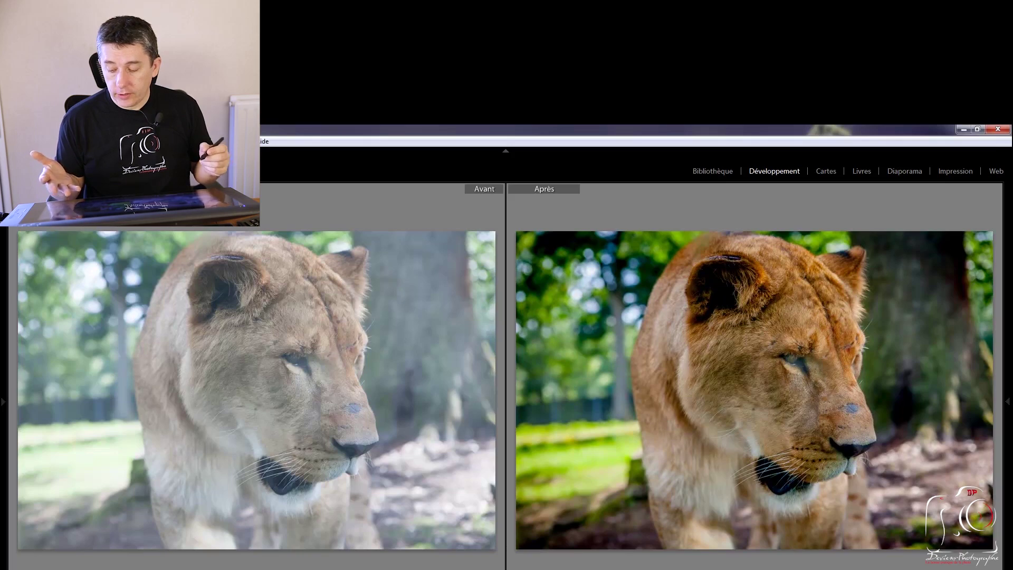